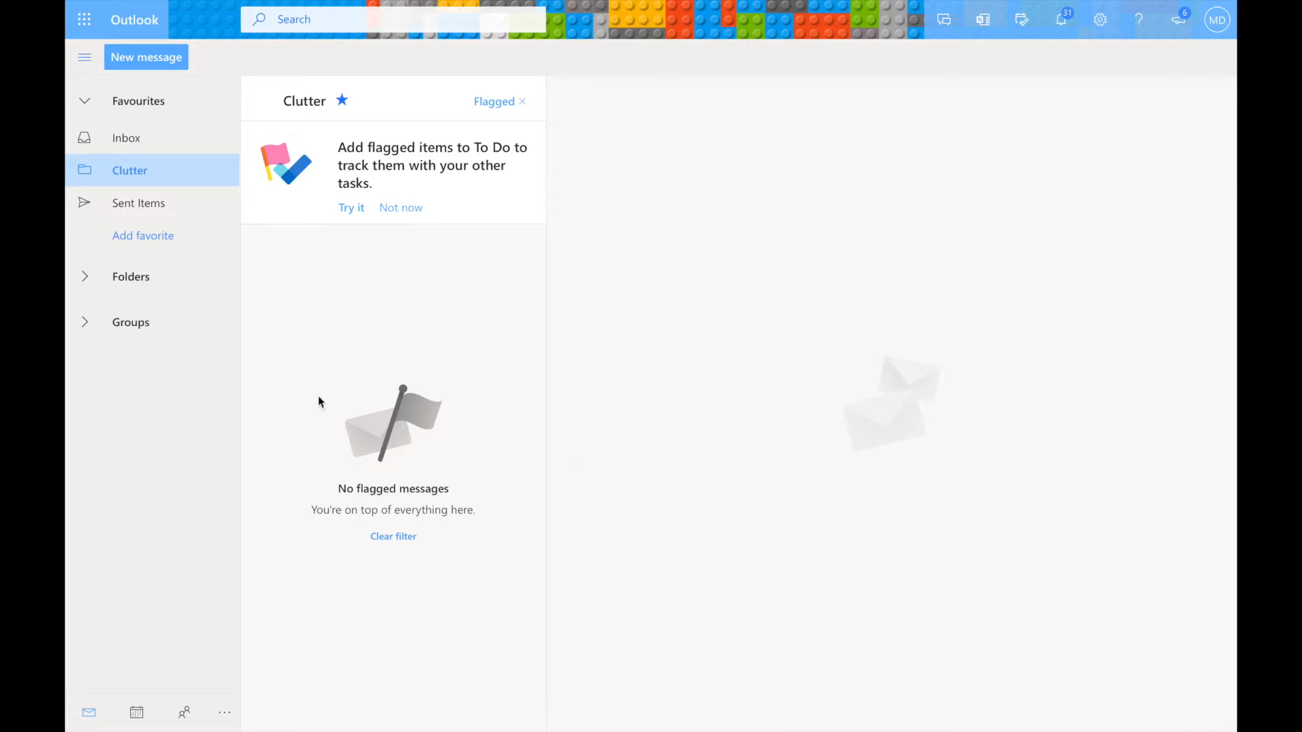
# Switch from Outlook to Microsoft Forms and create a new blank quiz.
pyautogui.click(86, 25)
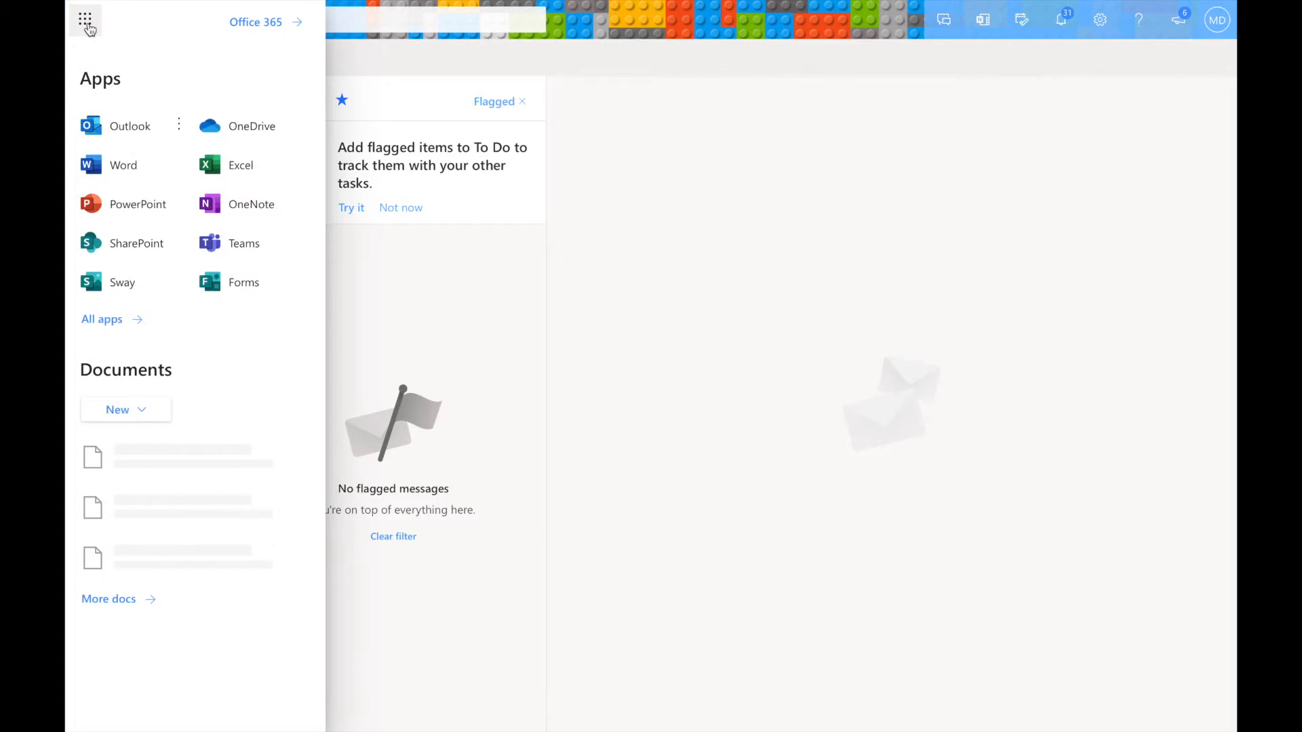
pyautogui.click(242, 291)
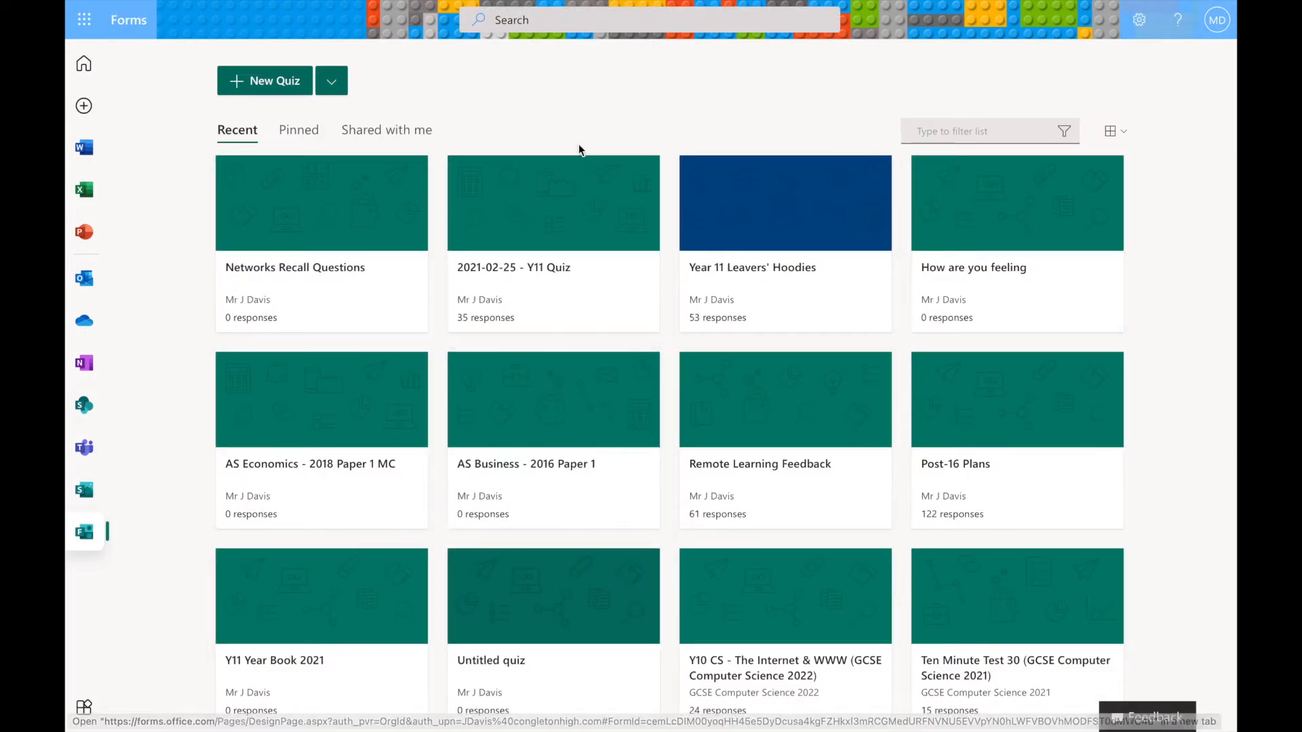
pyautogui.click(334, 84)
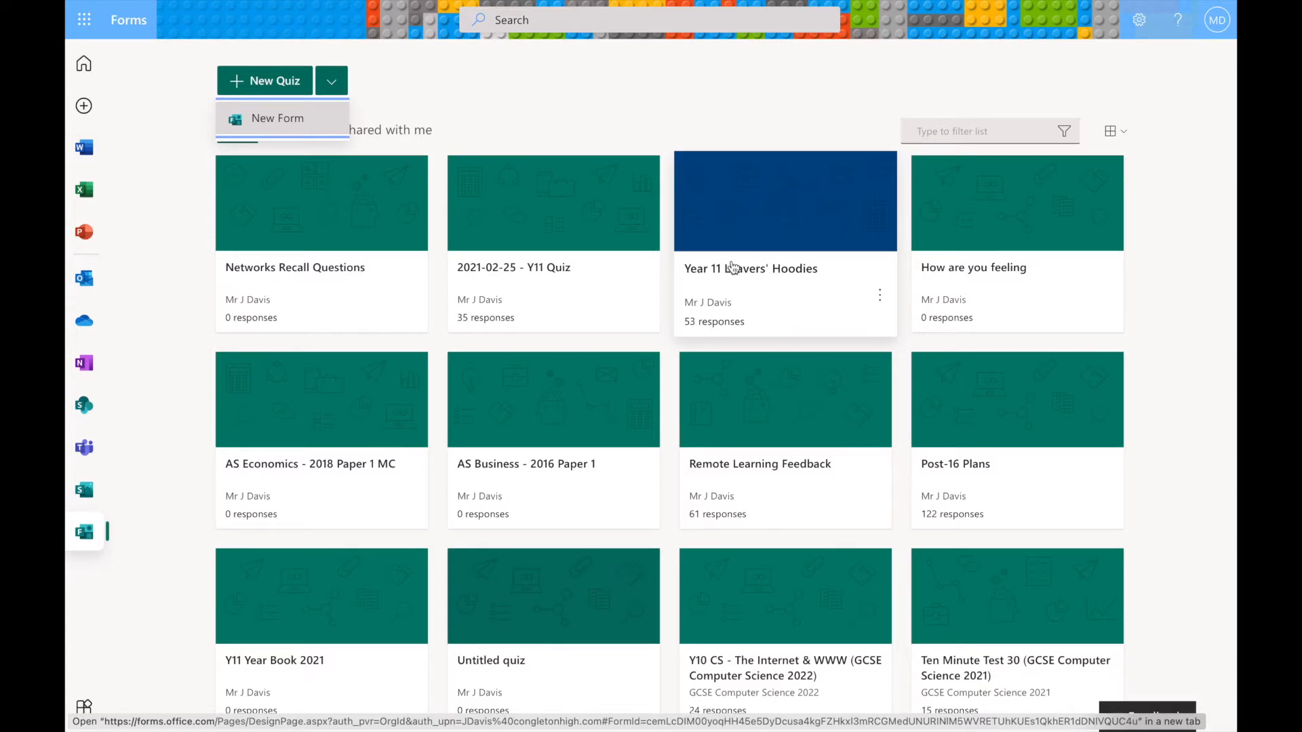
pyautogui.click(280, 82)
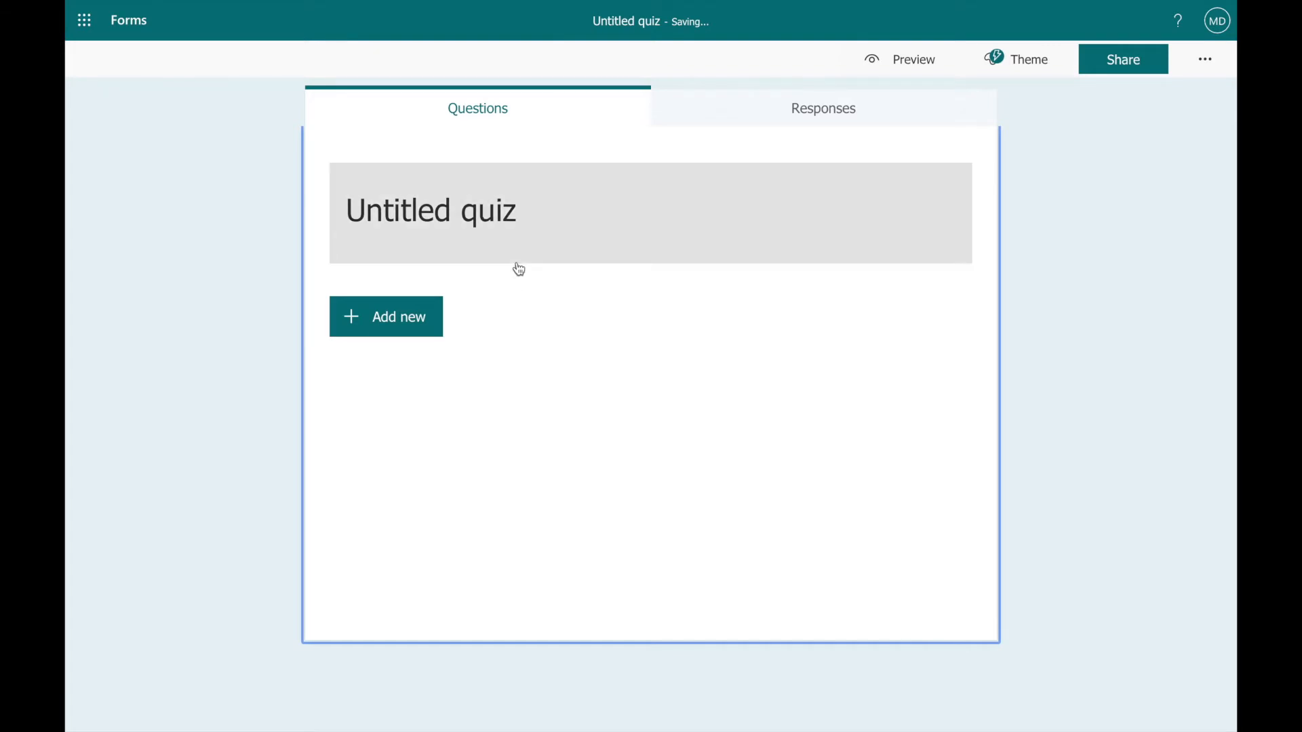
# Title the untitled quiz "Y11 Weekly Quiz".
pyautogui.click(487, 241)
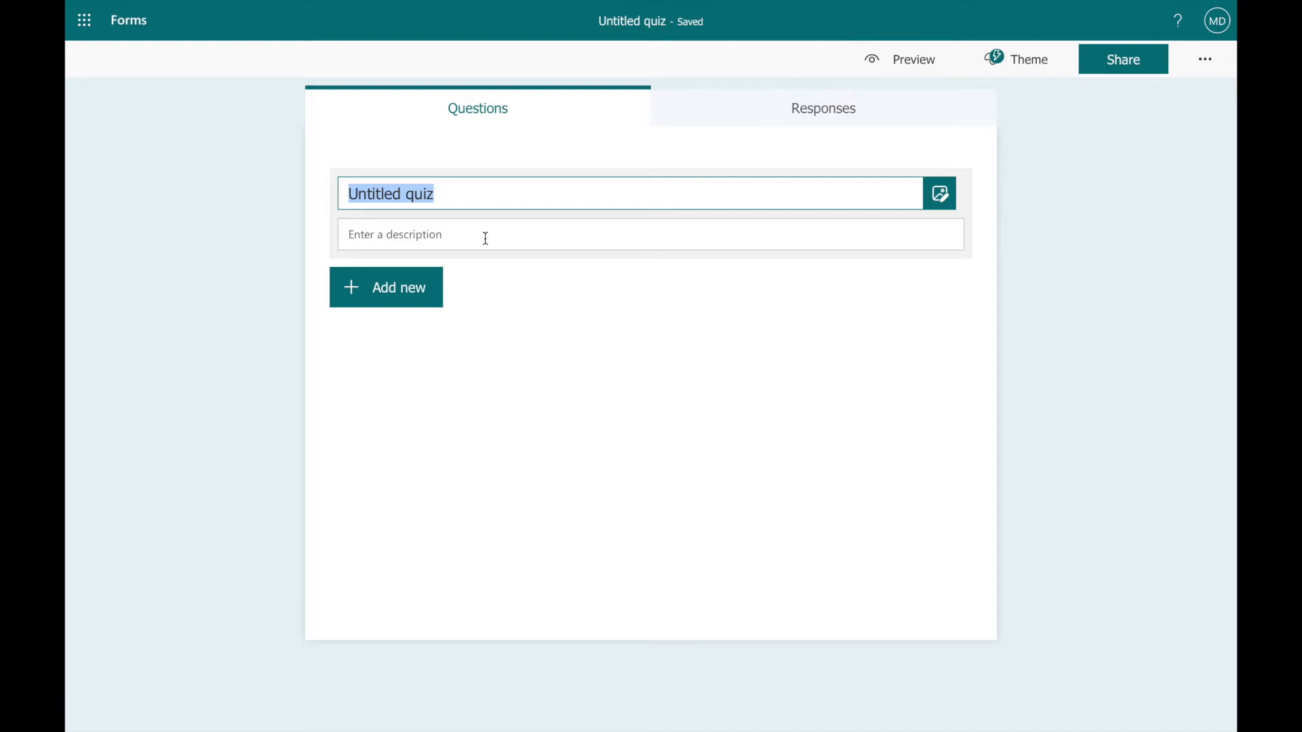
pyautogui.write('Y11')
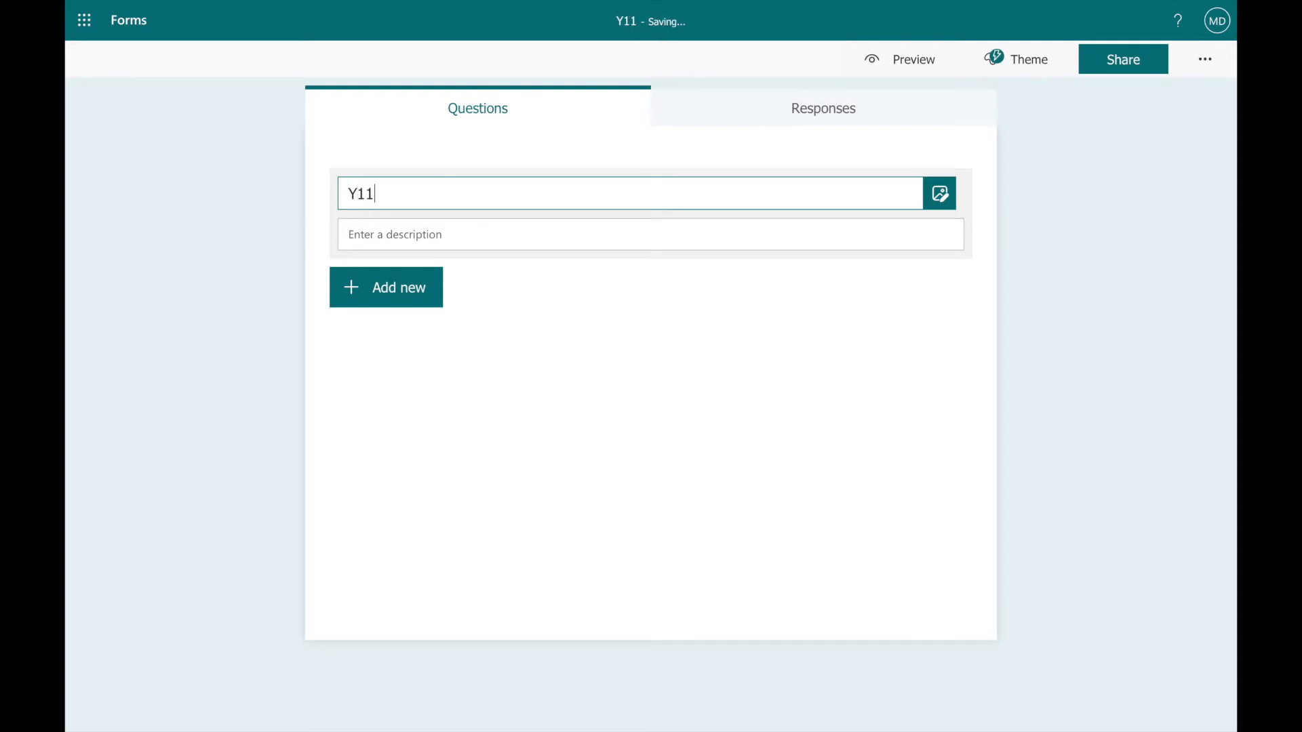
pyautogui.write(' Qeekly')
pyautogui.press('BackSpace')
pyautogui.press('BackSpace')
pyautogui.press('BackSpace')
pyautogui.press('BackSpace')
pyautogui.press('BackSpace')
pyautogui.press('BackSpace')
pyautogui.write('Weekly Quiz')
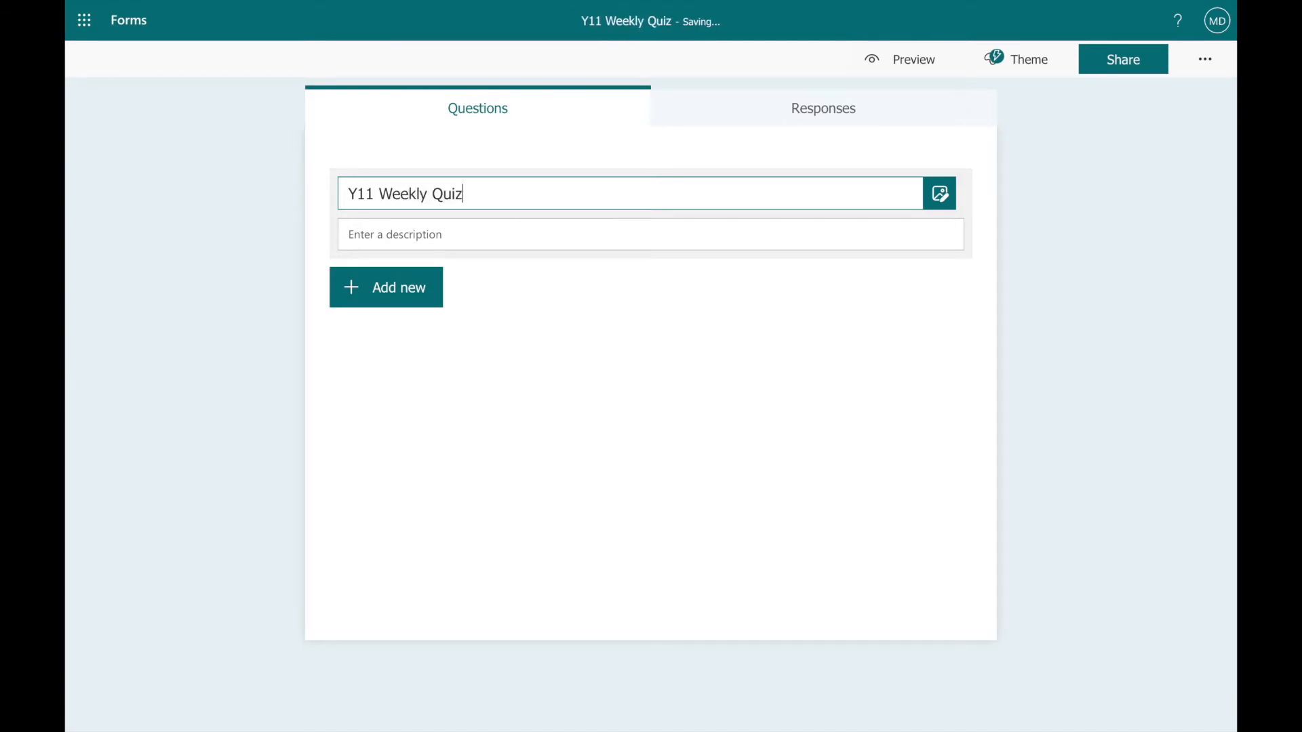
# Enter the quiz description "Today's quiz is all about flags.".
pyautogui.click(394, 235)
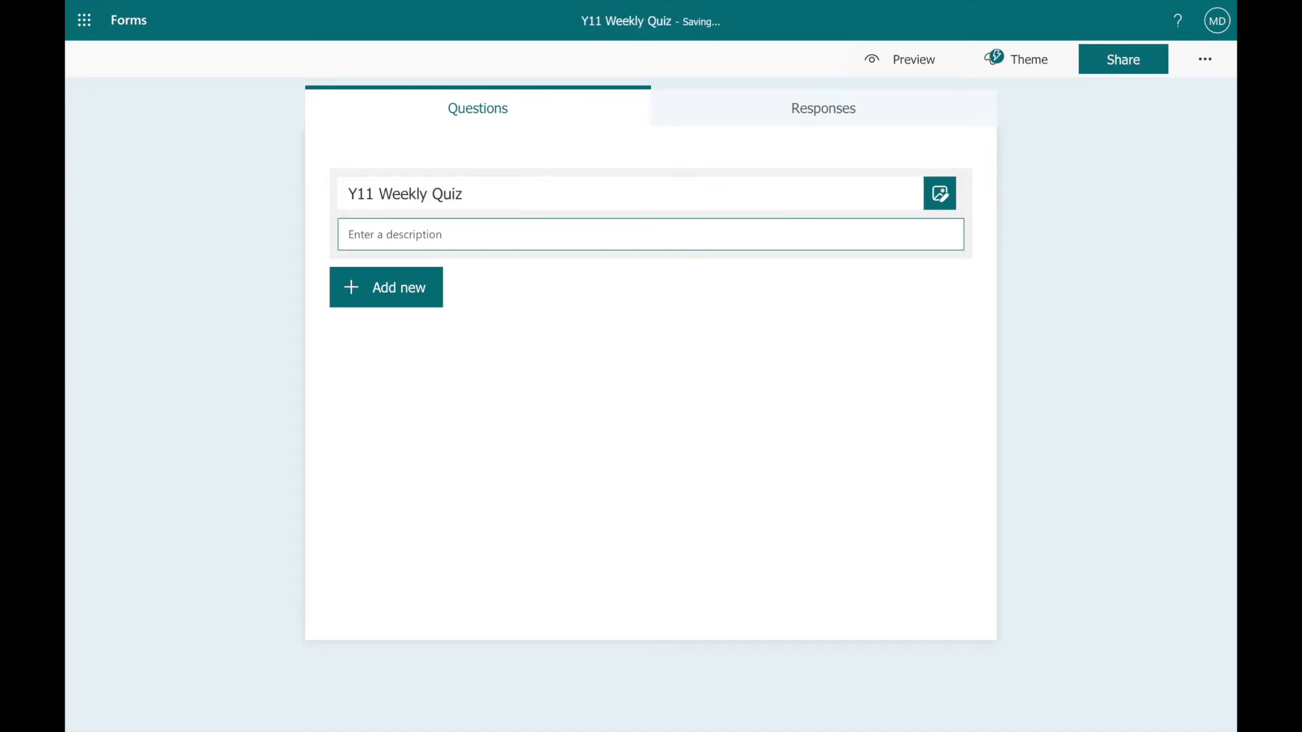
pyautogui.write("Today's quiz is all about flags.")
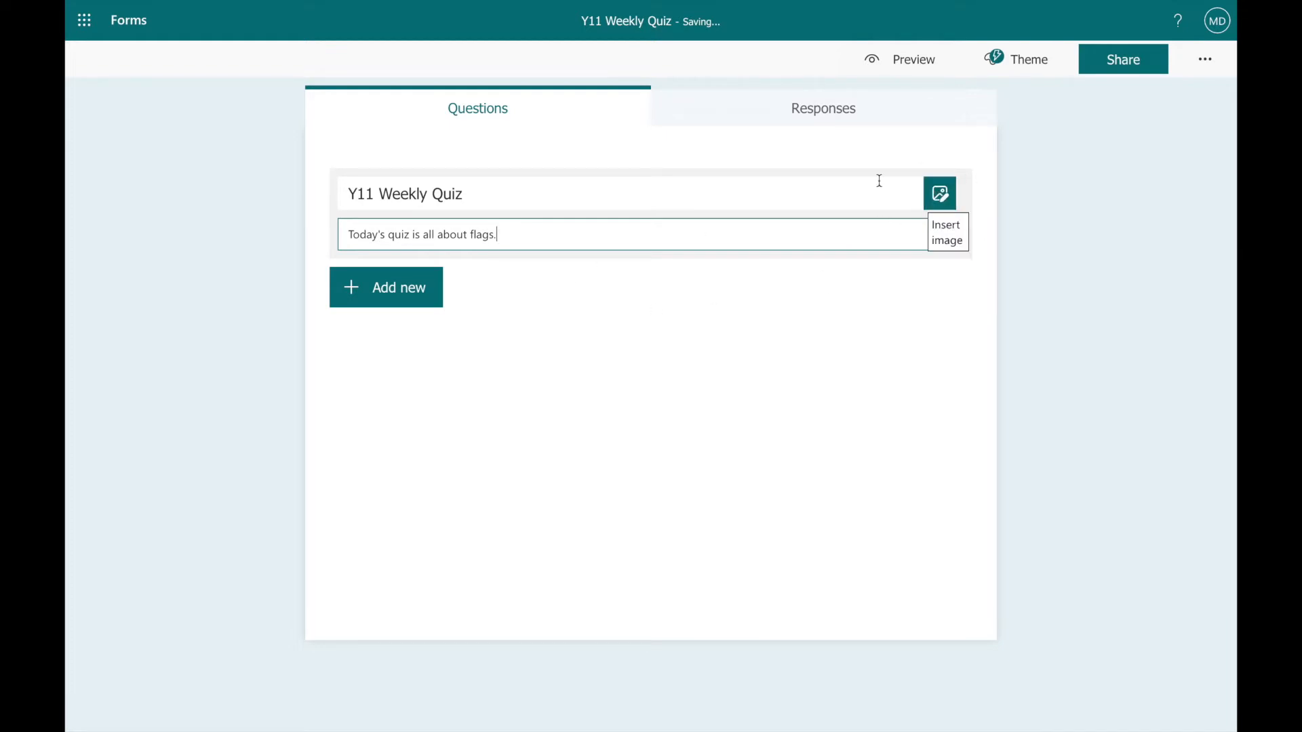
# Add a text question to the quiz reading "Which country does this flag belong to?".
pyautogui.click(420, 296)
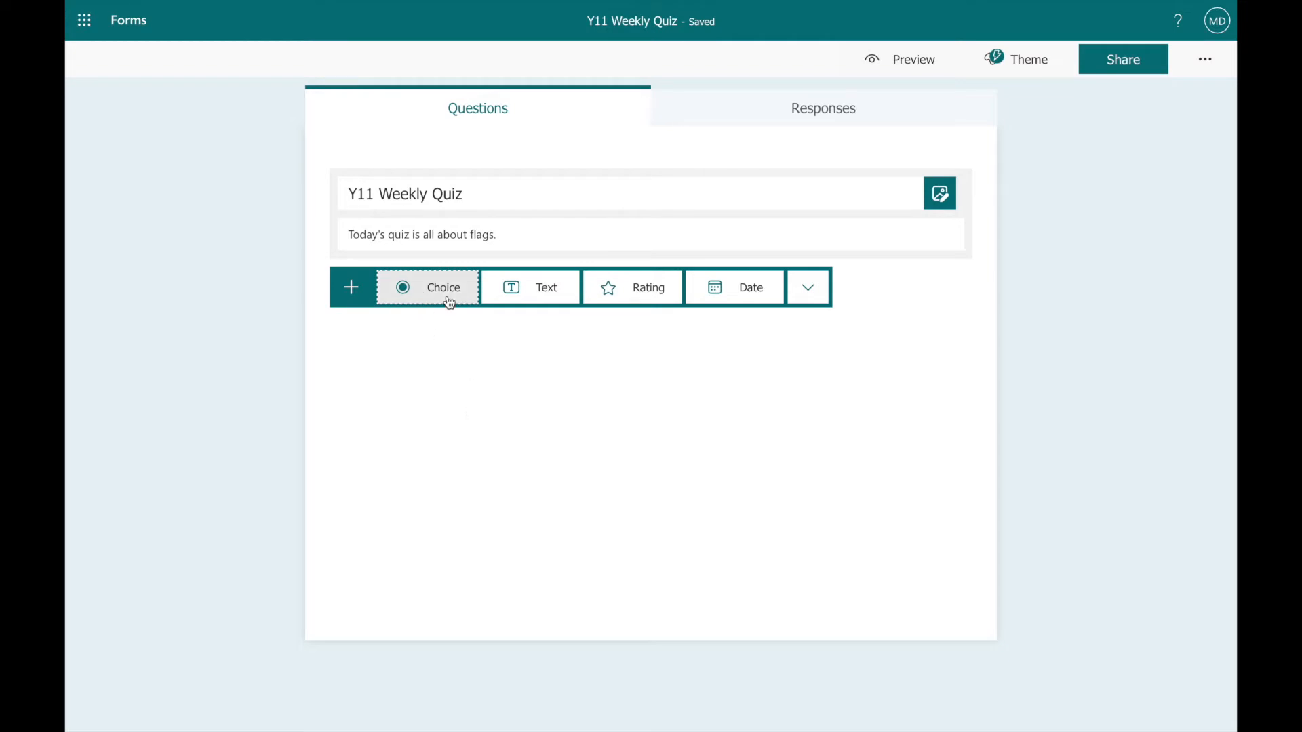
pyautogui.click(541, 299)
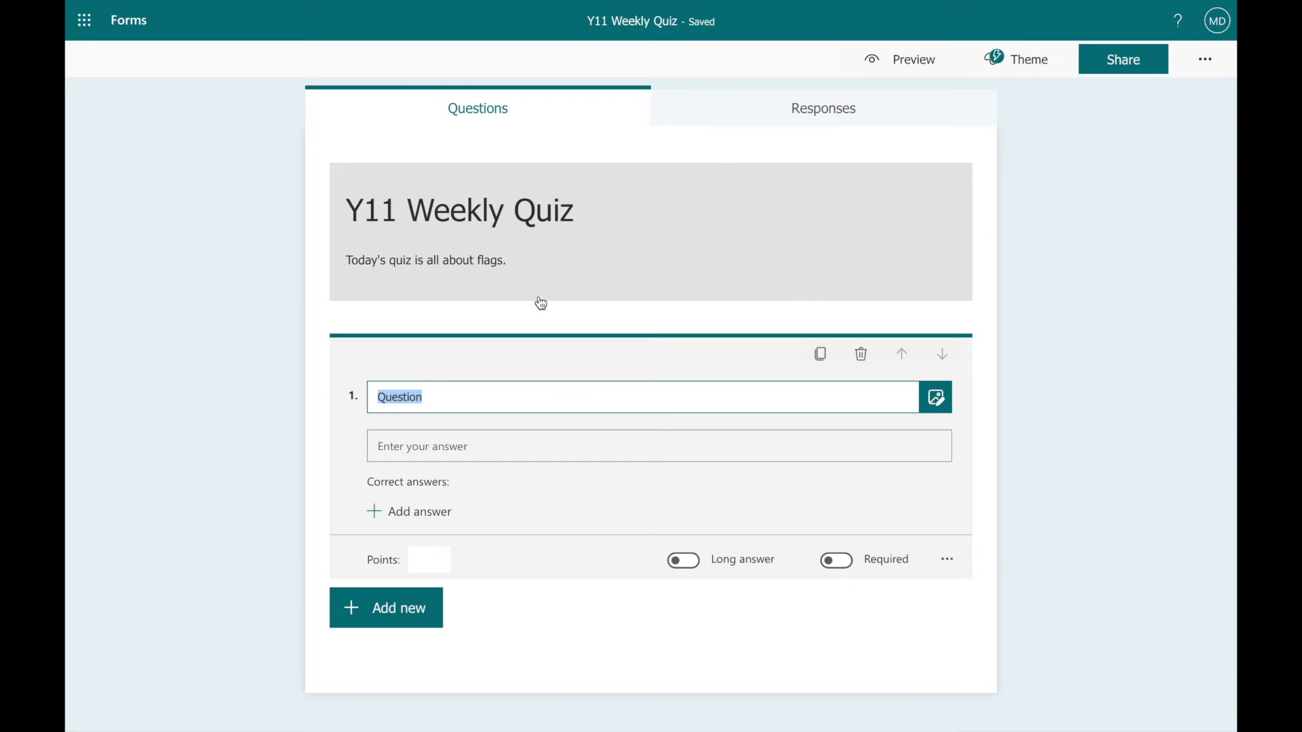
pyautogui.write('Whid')
pyautogui.press('BackSpace')
pyautogui.write('ch country does this flag')
pyautogui.press('BackSpace')
pyautogui.press('BackSpace')
pyautogui.write('flag belong to?')
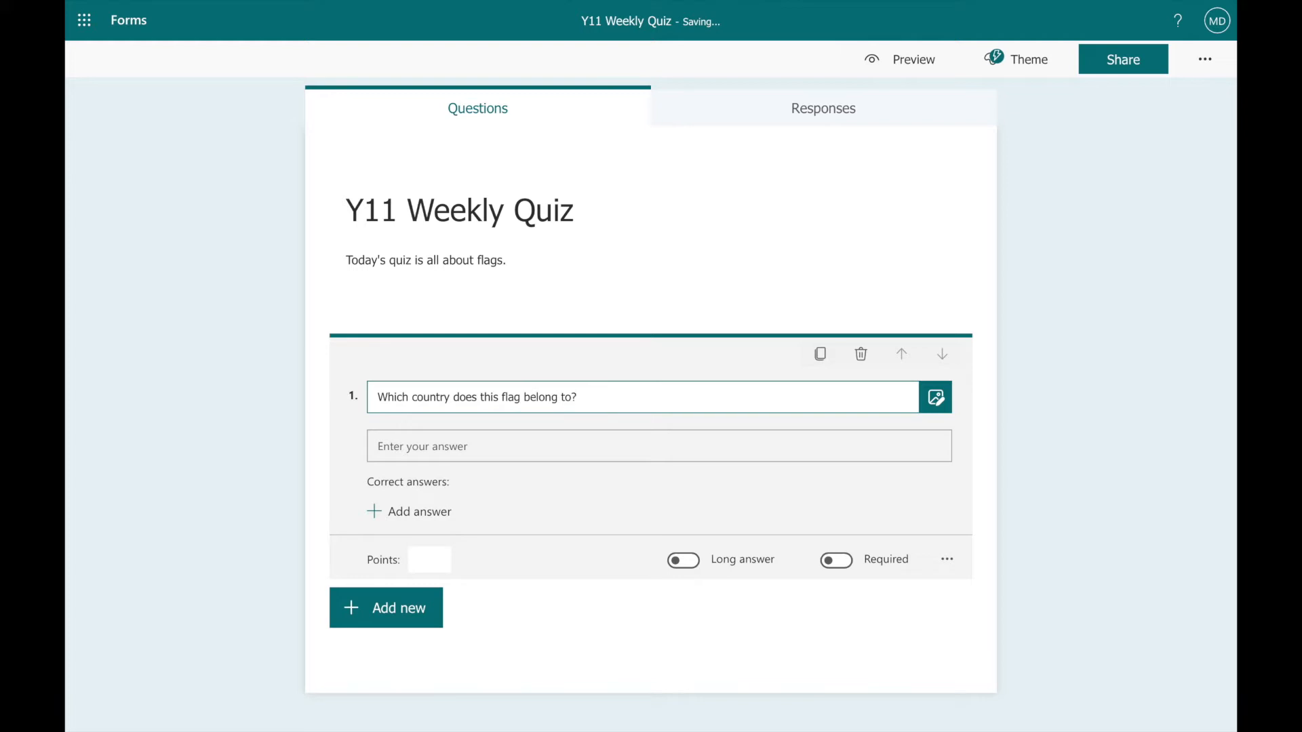
# Search Bing images for "german flag" and insert the flat 1200x720 flag picture into question 1.
pyautogui.click(937, 398)
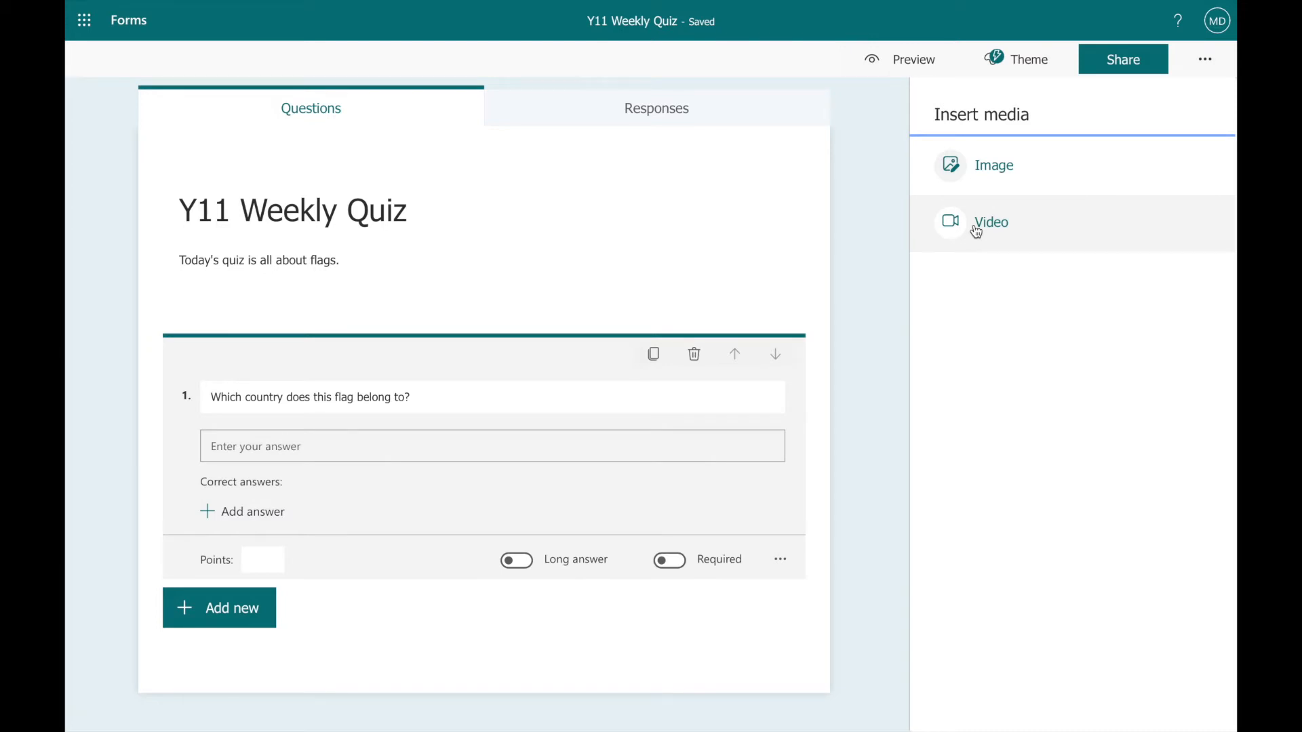
pyautogui.click(993, 188)
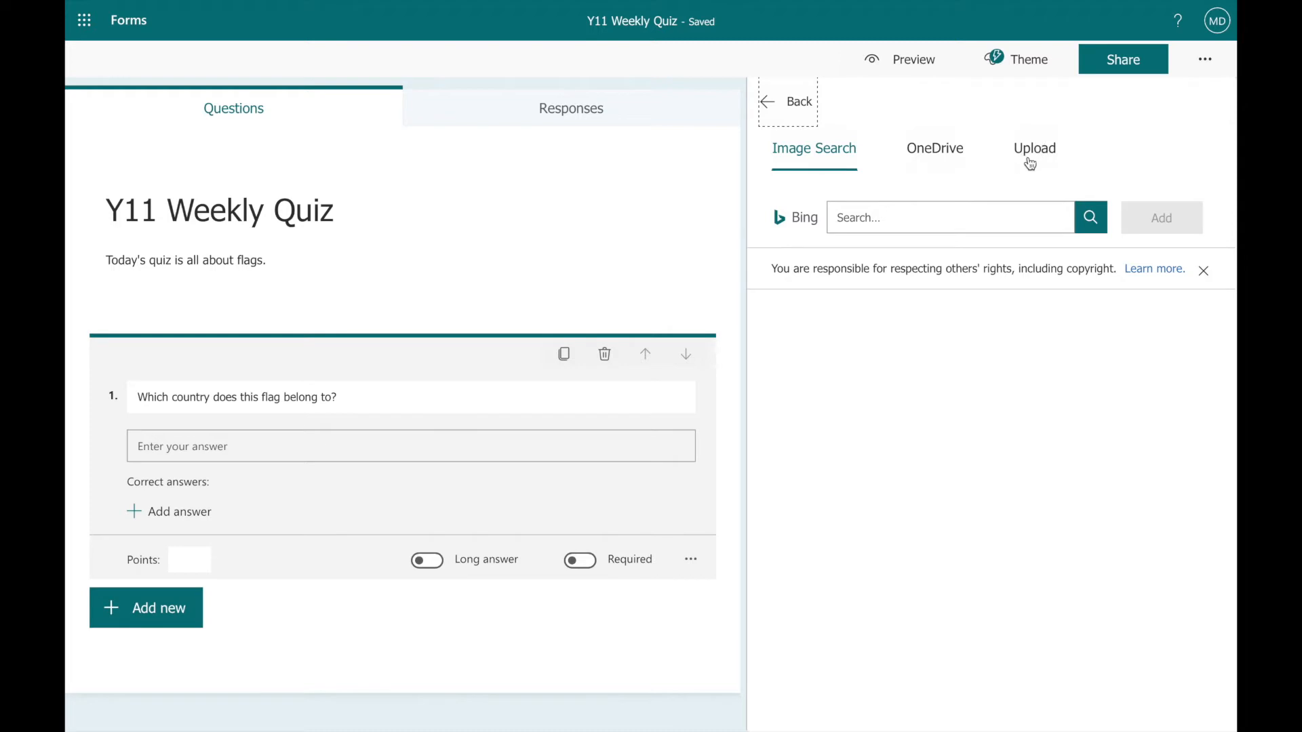
pyautogui.write('g')
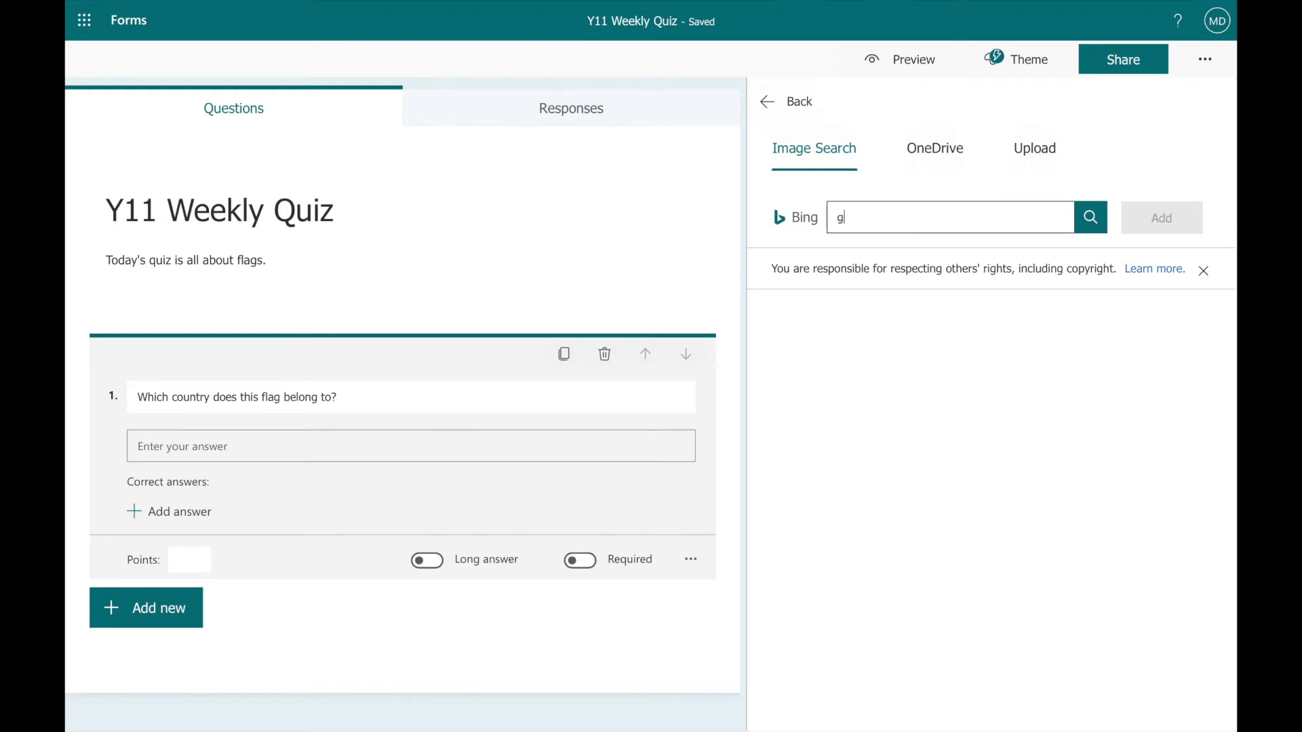
pyautogui.write('erman flag')
pyautogui.press('Return')
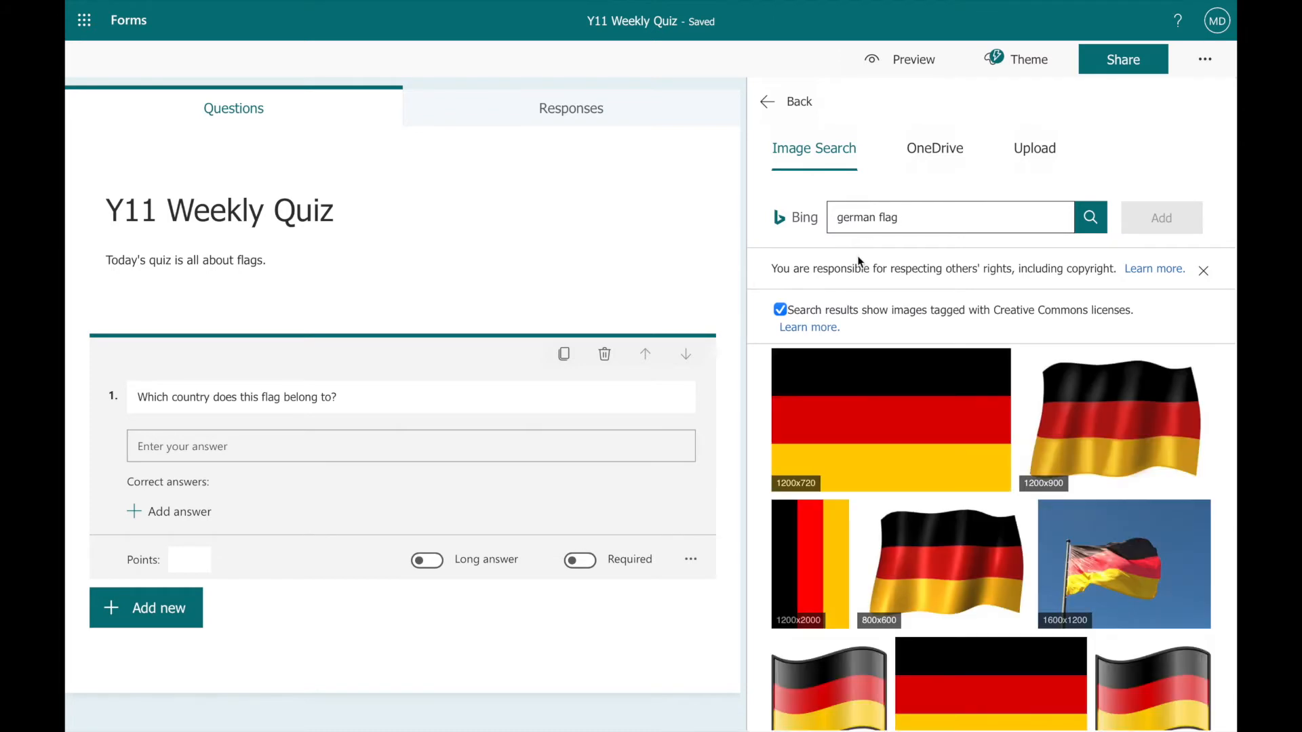
pyautogui.click(865, 415)
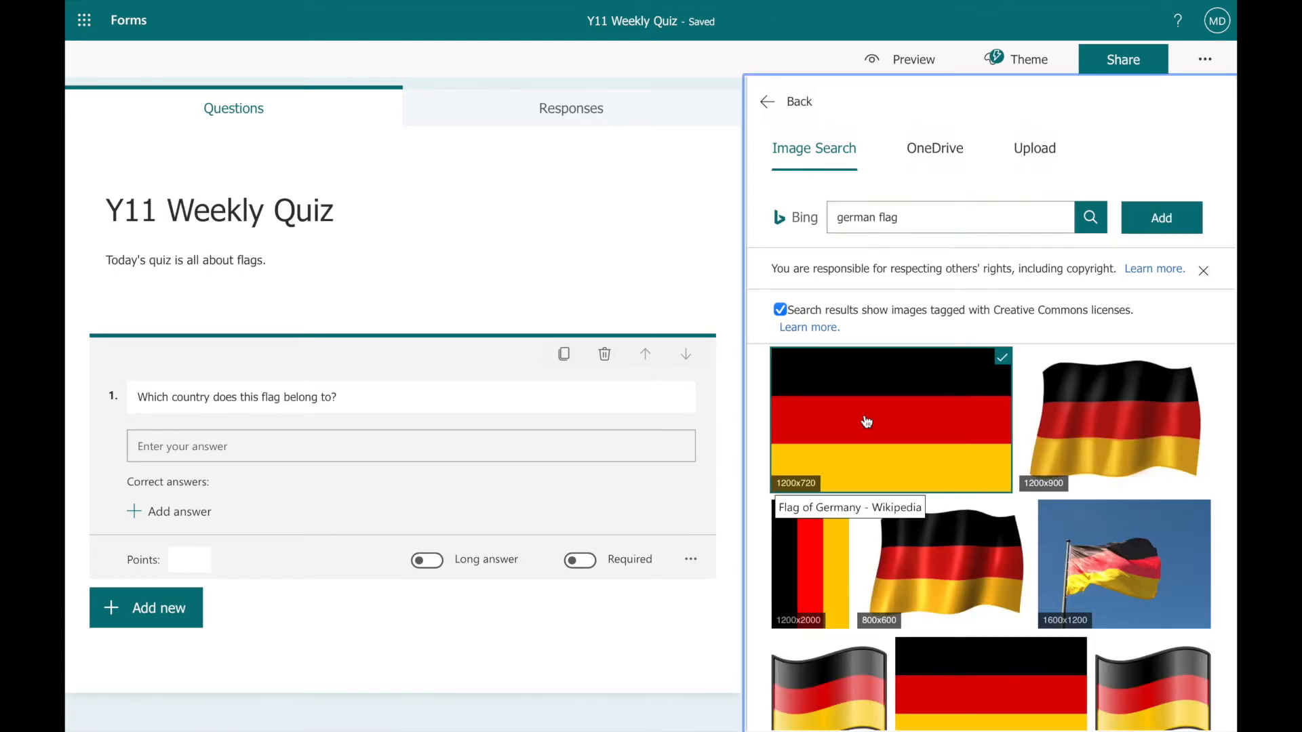
pyautogui.click(1166, 219)
# Set question 1 to be worth 1 point and make it required.
pyautogui.scroll(-2, 1167, 217)
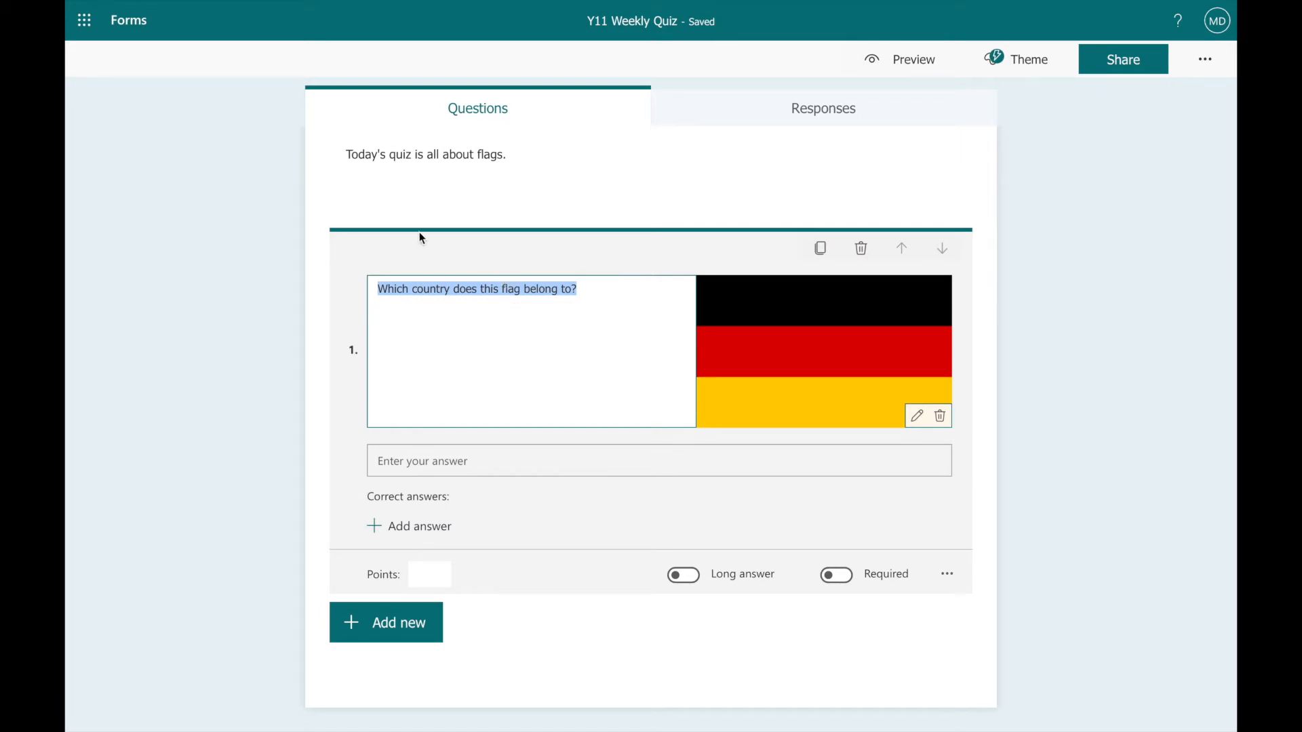
pyautogui.click(437, 573)
pyautogui.write('1')
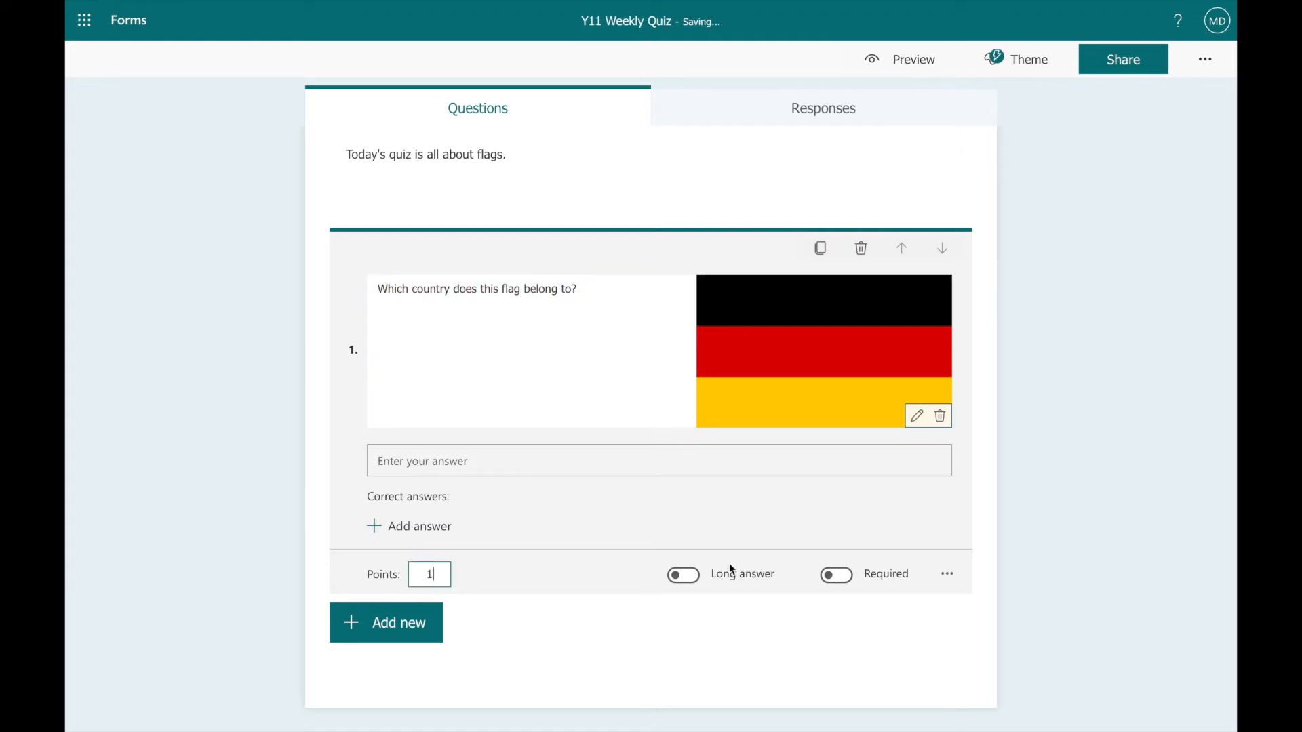
pyautogui.click(839, 582)
# Add "Germany" as the correct answer to question 1.
pyautogui.click(428, 529)
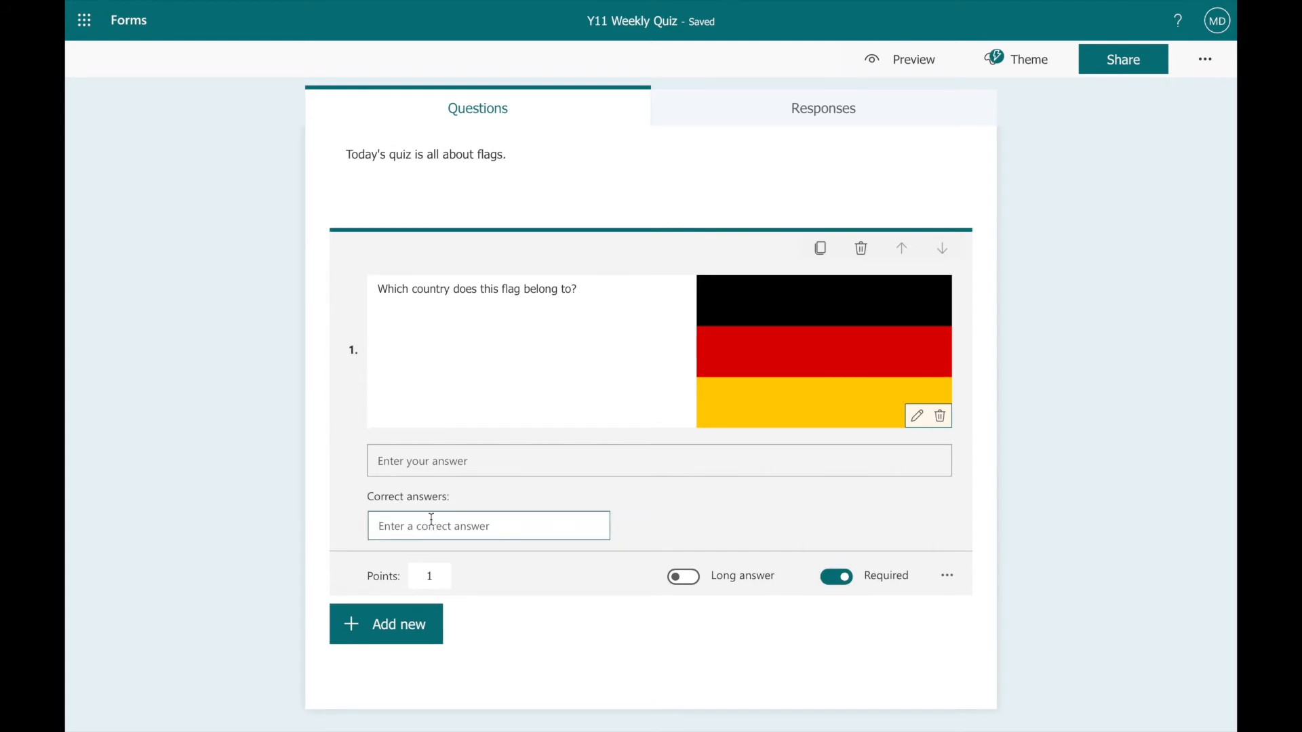
pyautogui.write('Germany')
pyautogui.click(697, 520)
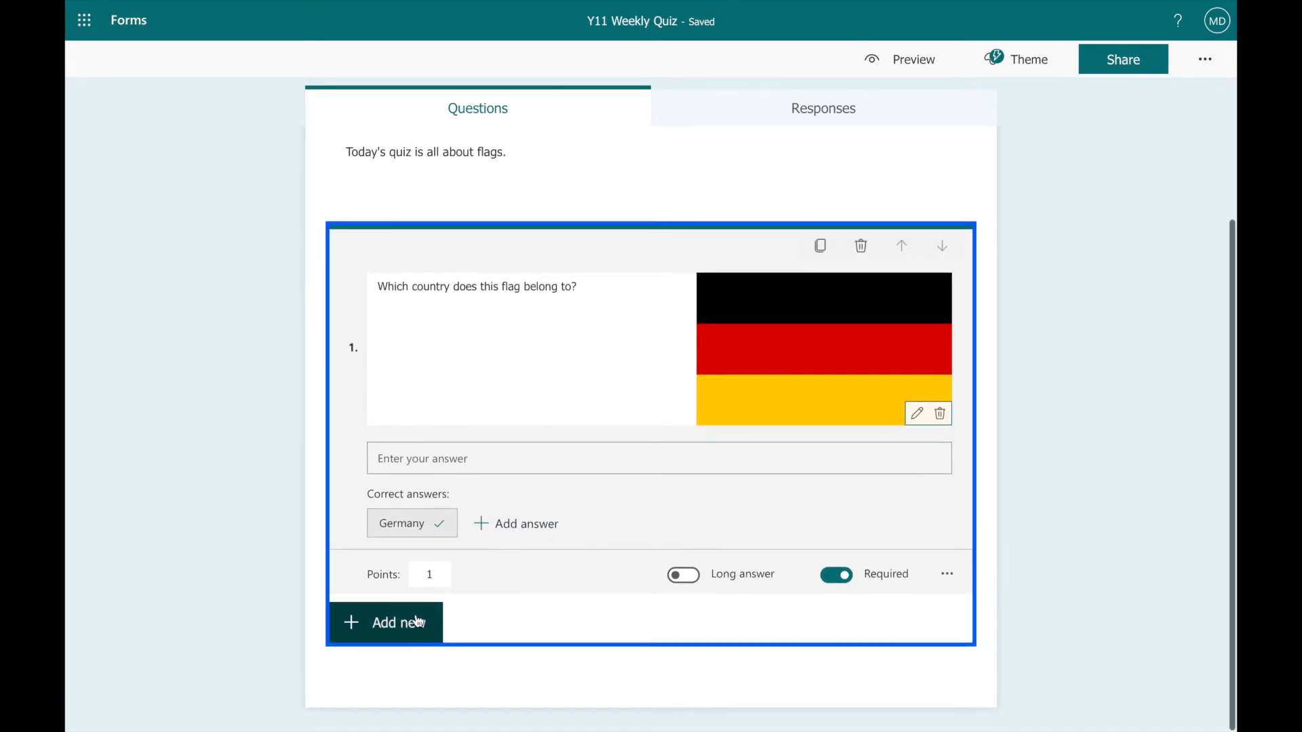
# Add a long-answer text question reading "Explain why you think the re-unification of Germany in the early 1990s was a success.".
pyautogui.click(402, 638)
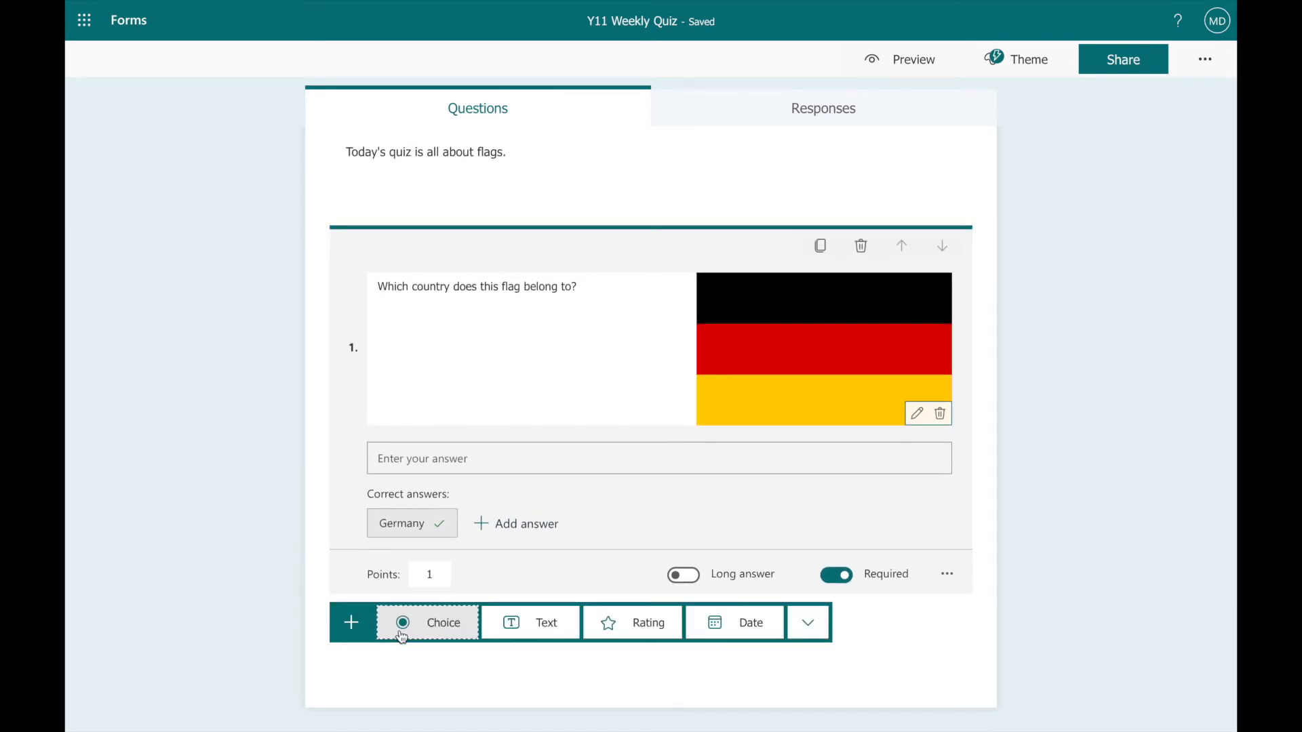
pyautogui.click(518, 623)
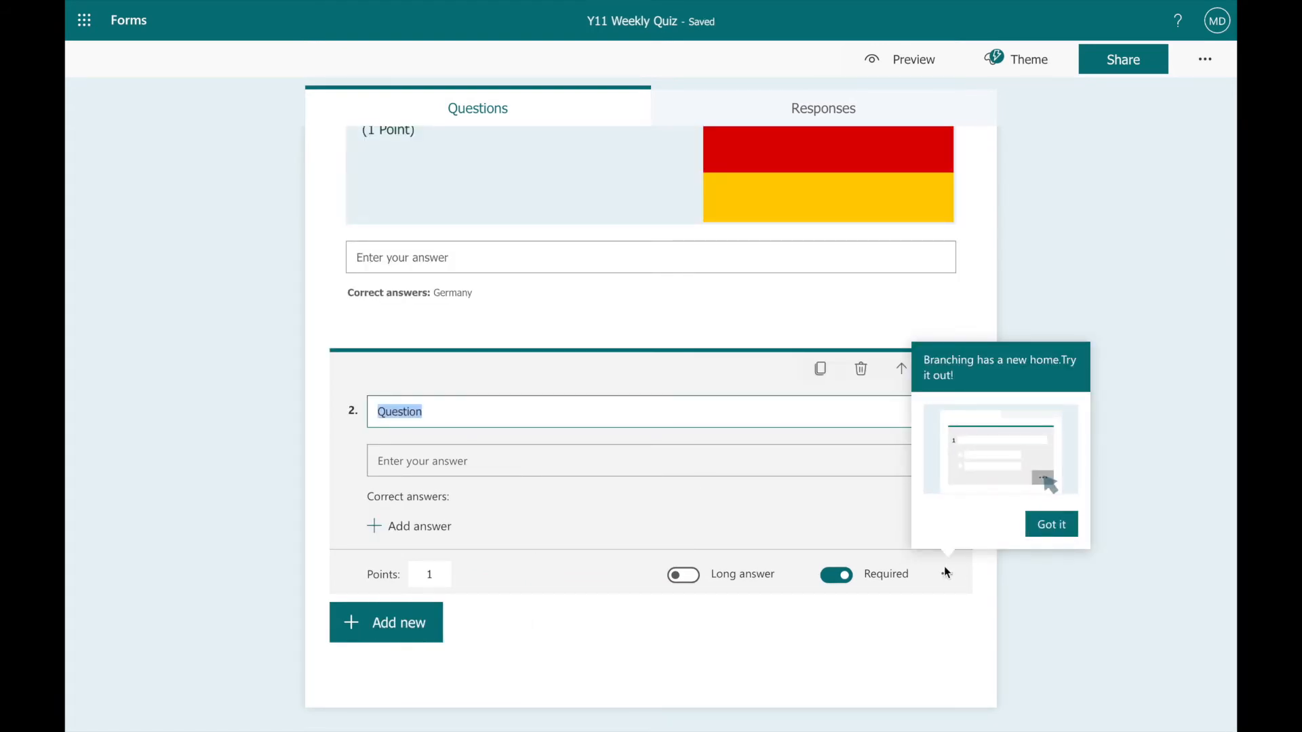
pyautogui.click(1049, 531)
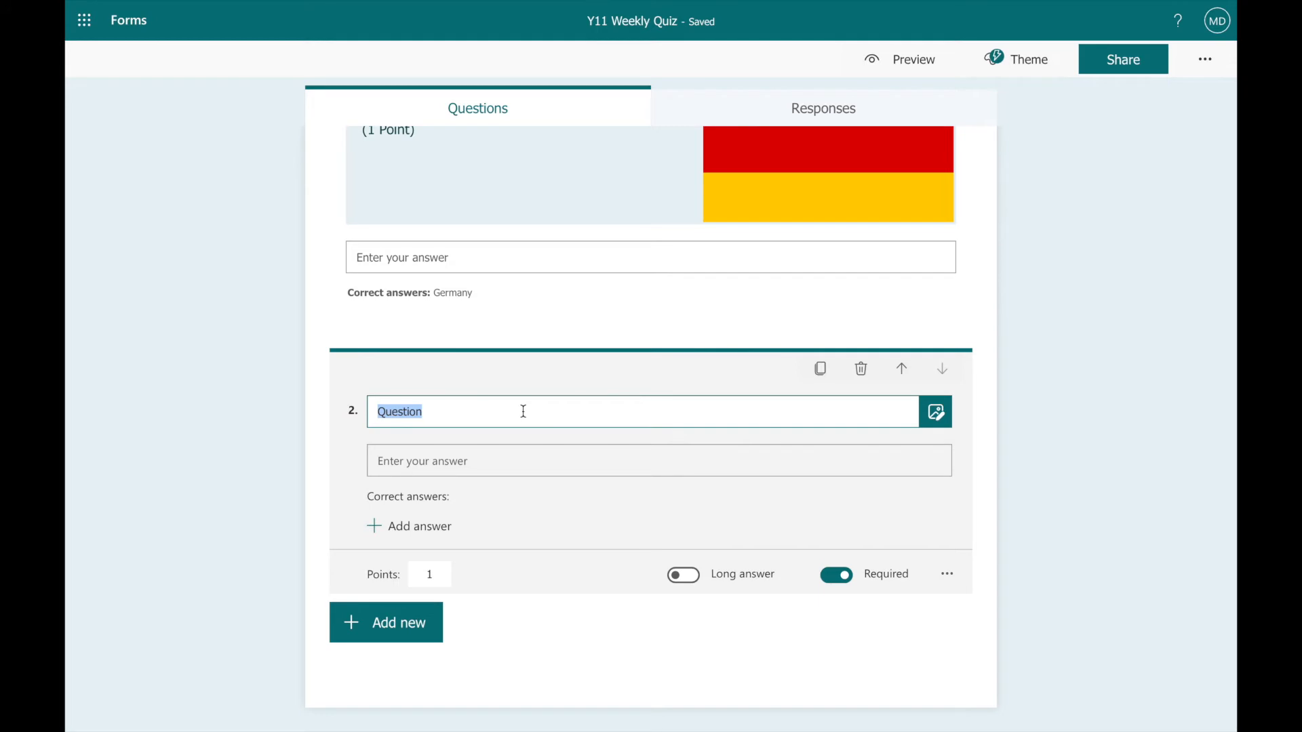
pyautogui.write('Explain ')
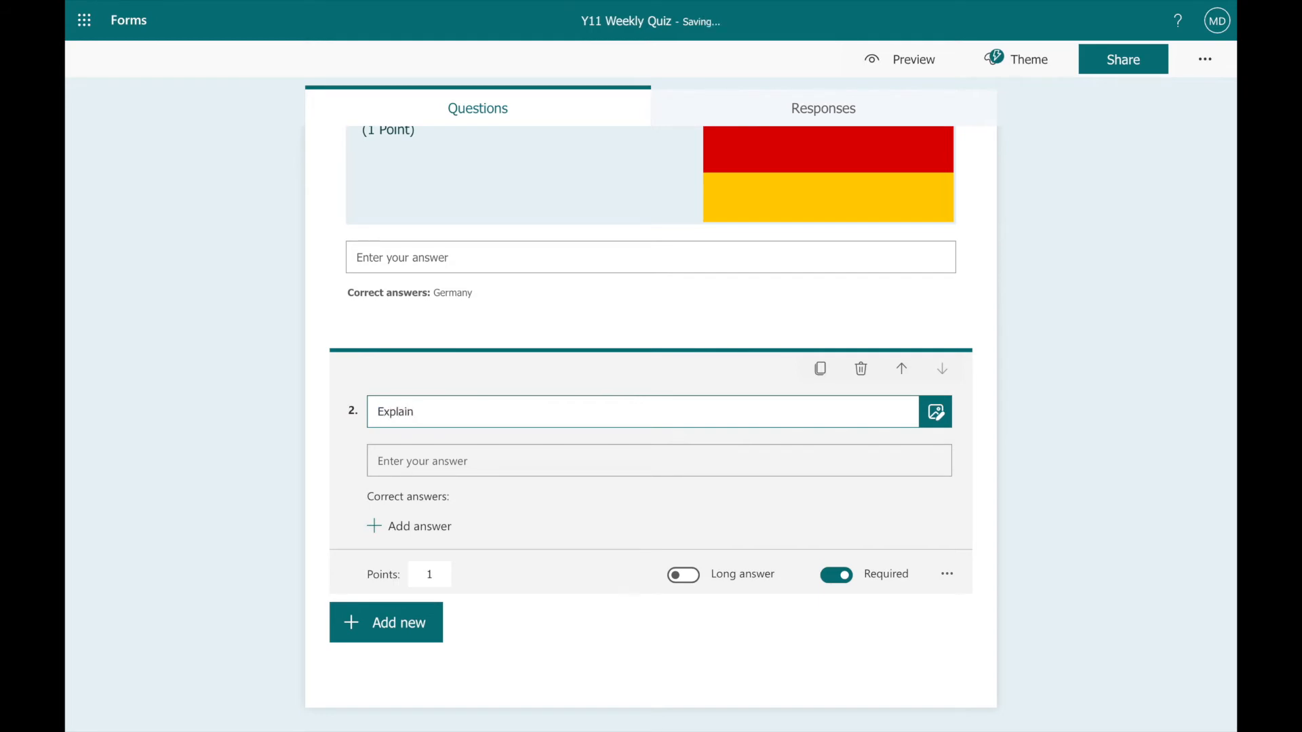
pyautogui.write('why you think the re-unification o')
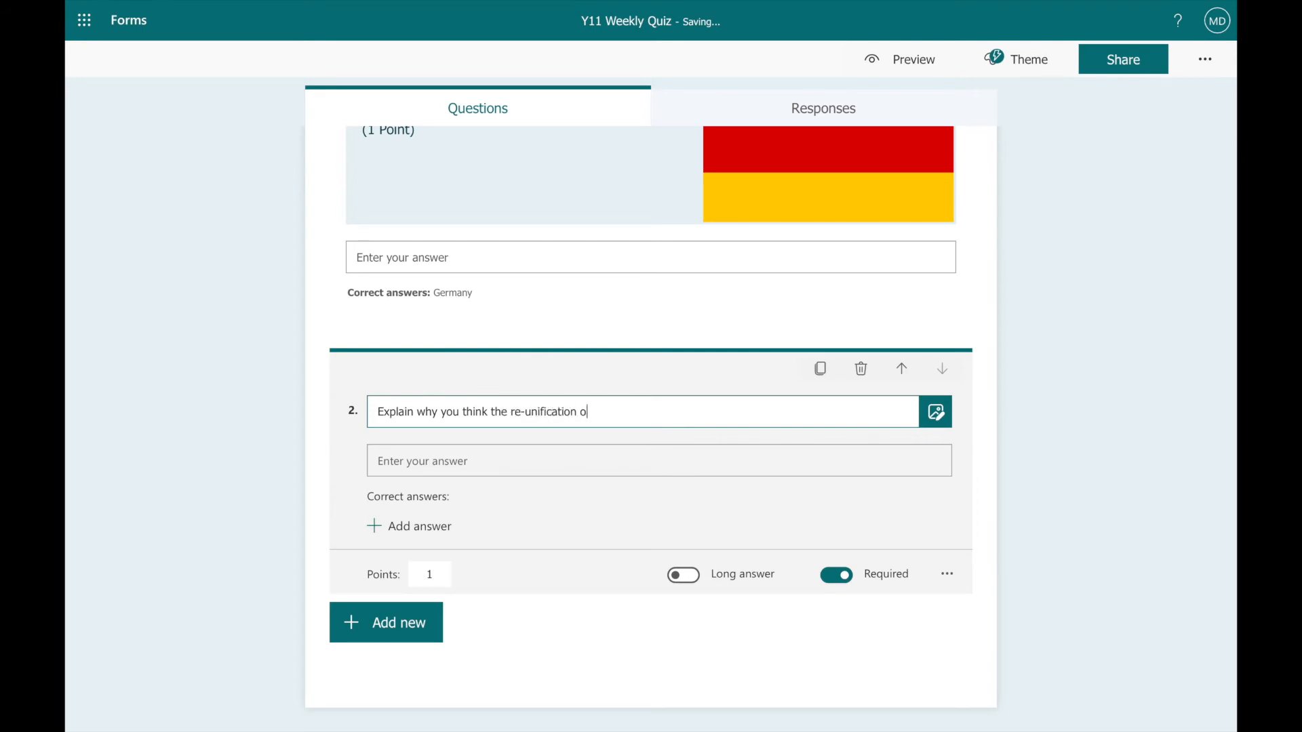
pyautogui.write('f Germany in the early 199')
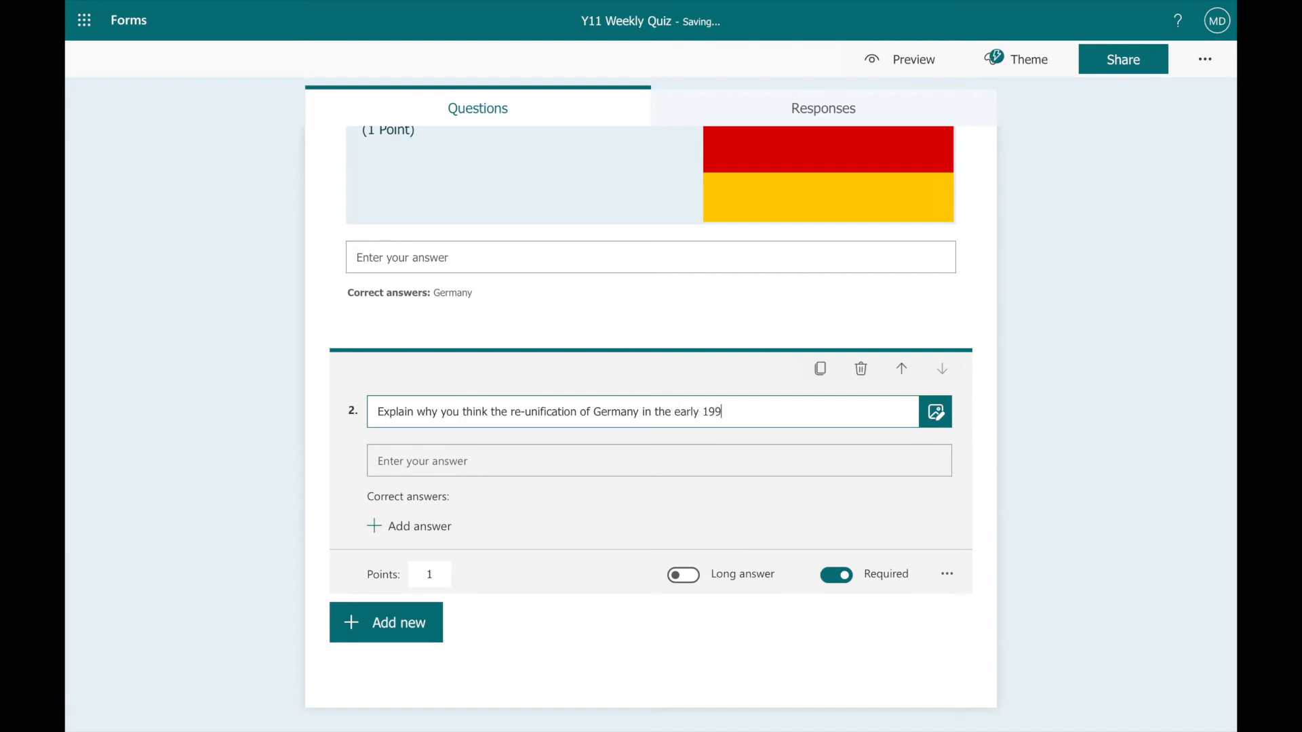
pyautogui.write('0s was a success.')
pyautogui.click(685, 576)
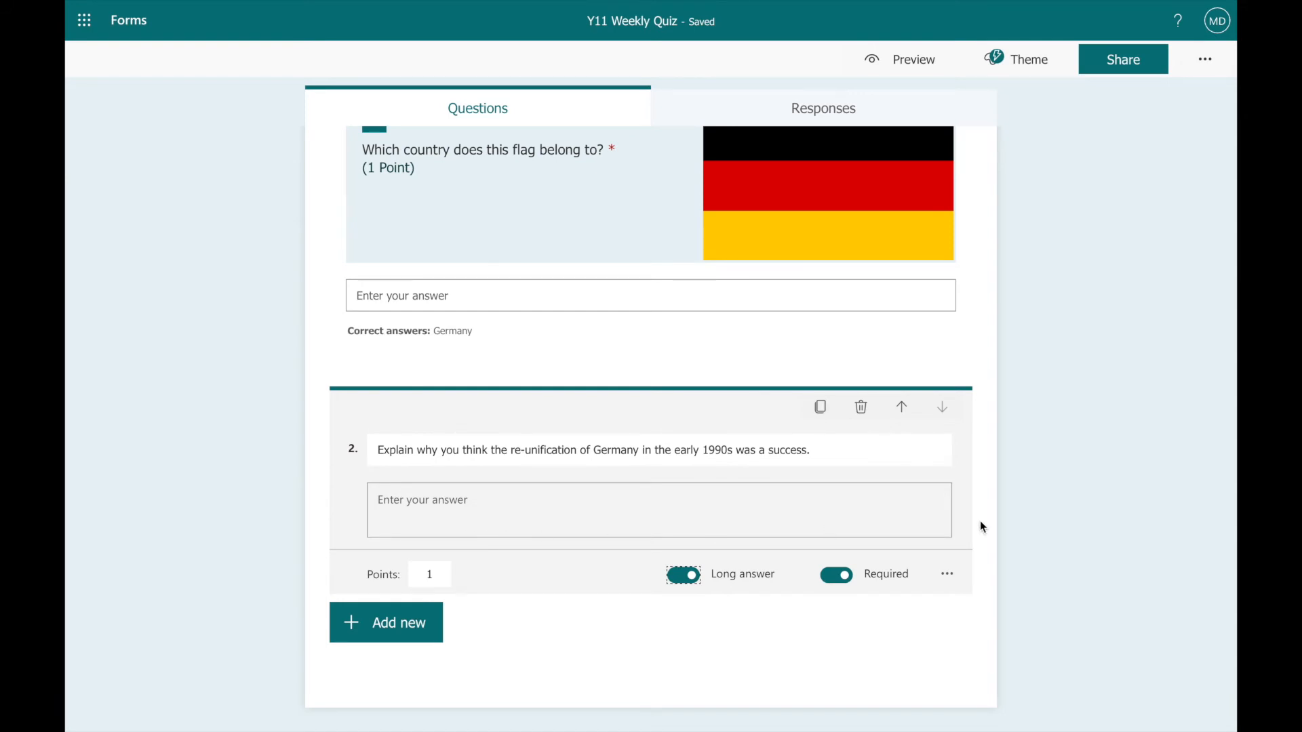
# Give question 2 the subtitle "Think about the different views and cultures which existed in West and East Germany at the time.".
pyautogui.click(947, 575)
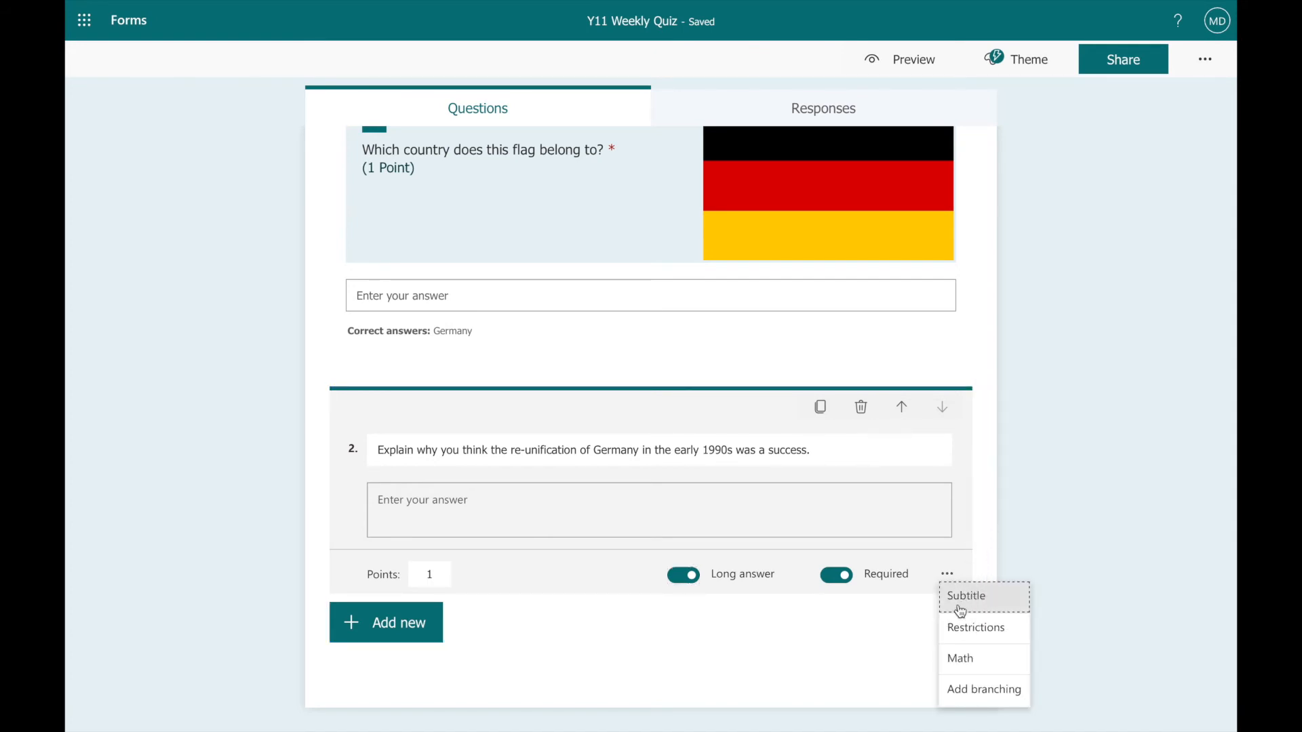
pyautogui.click(961, 610)
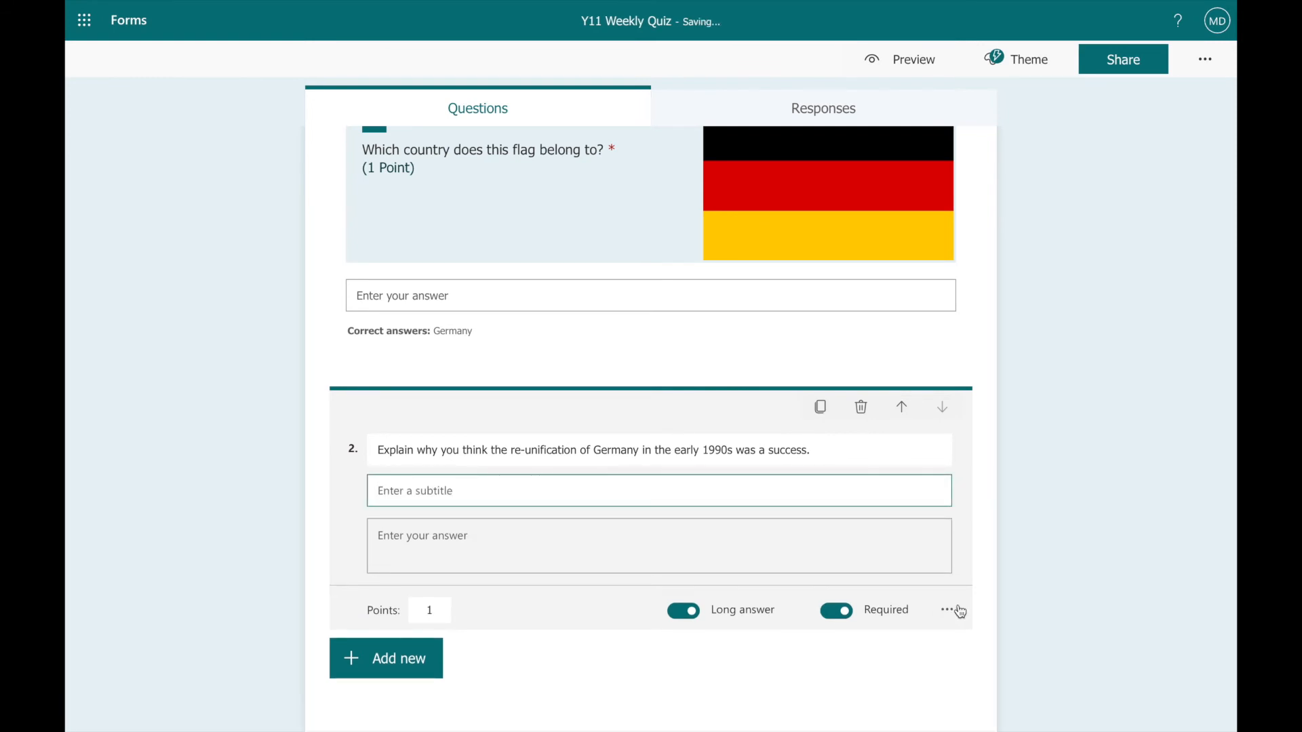
pyautogui.write('Think about the different views and cul')
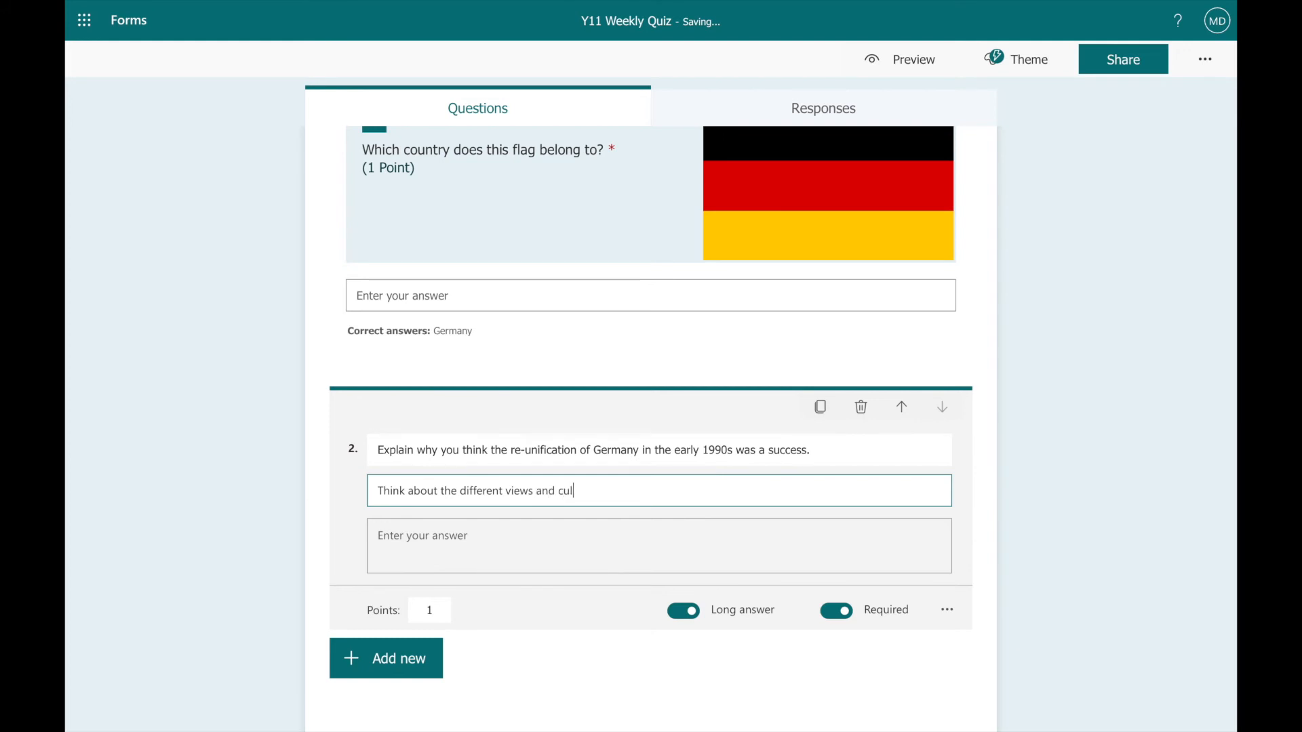
pyautogui.write('tures which existed in West and E')
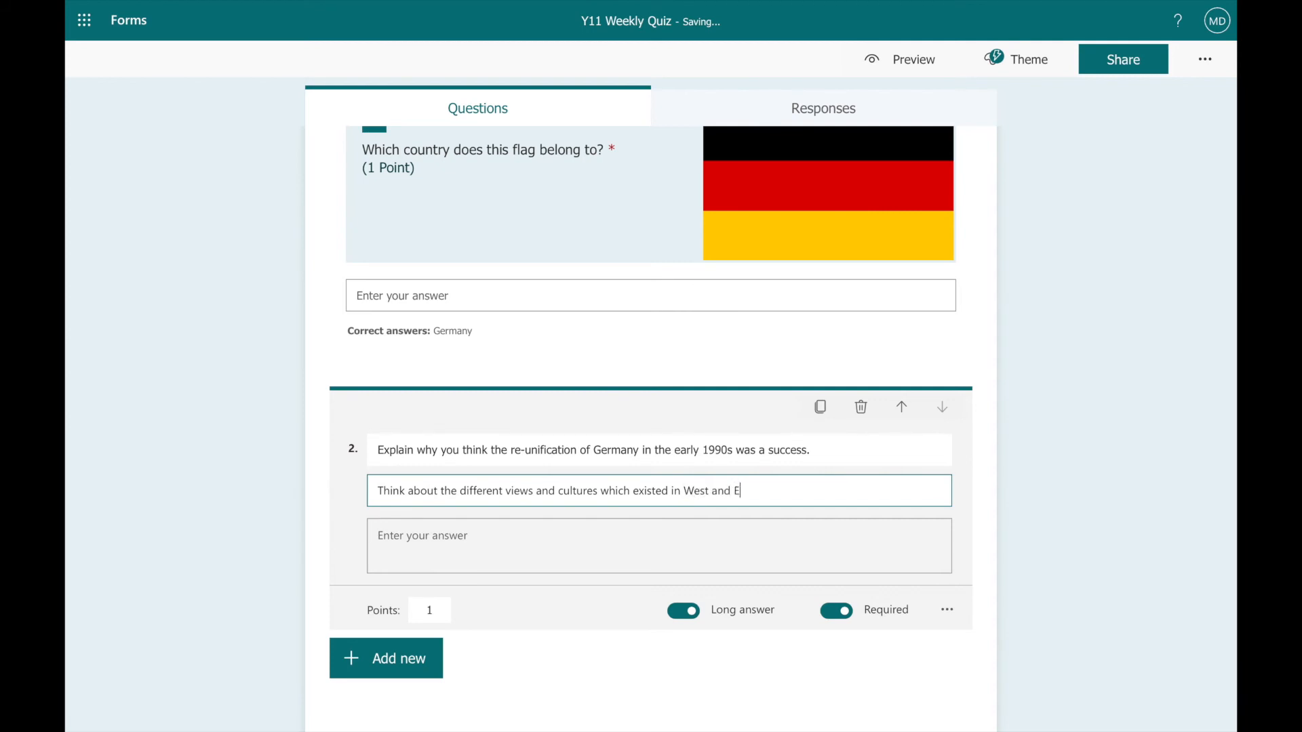
pyautogui.write('ast Germany at the time.')
# Add a Number restriction to the answer of question 2 and check the available restriction types.
pyautogui.click(948, 606)
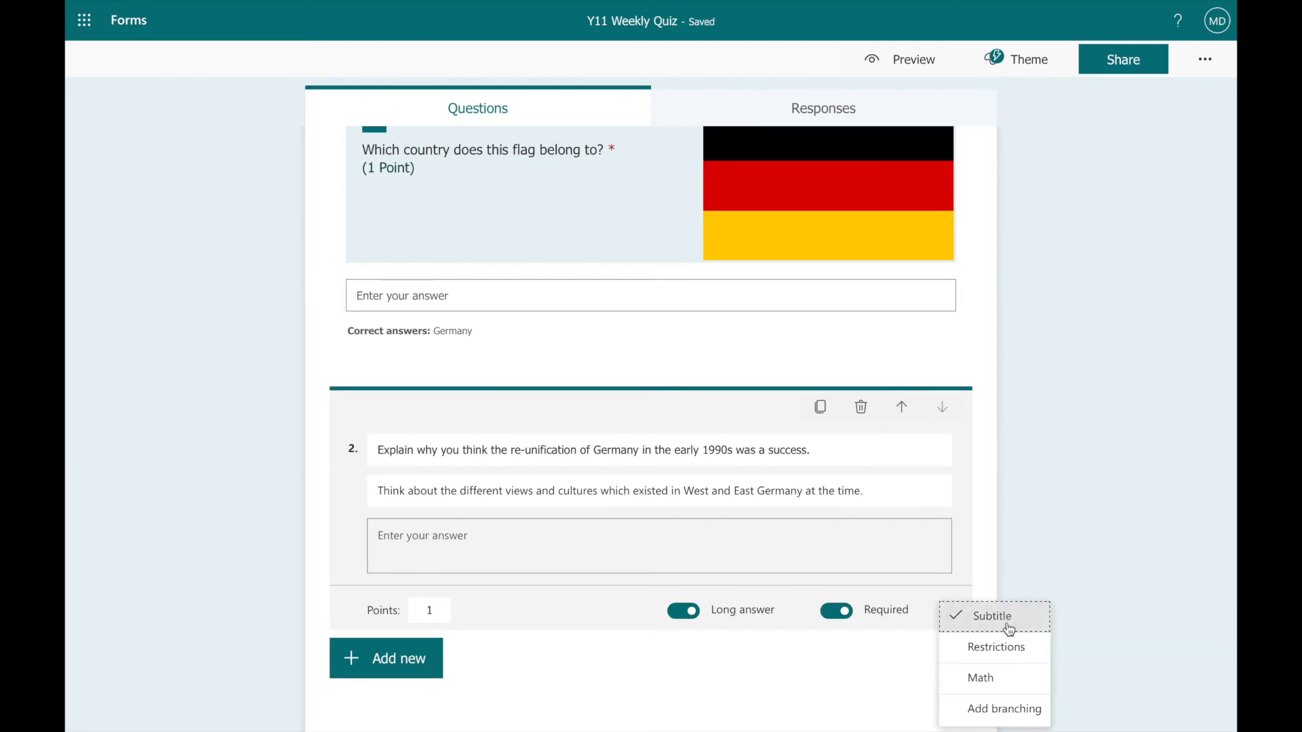
pyautogui.click(970, 648)
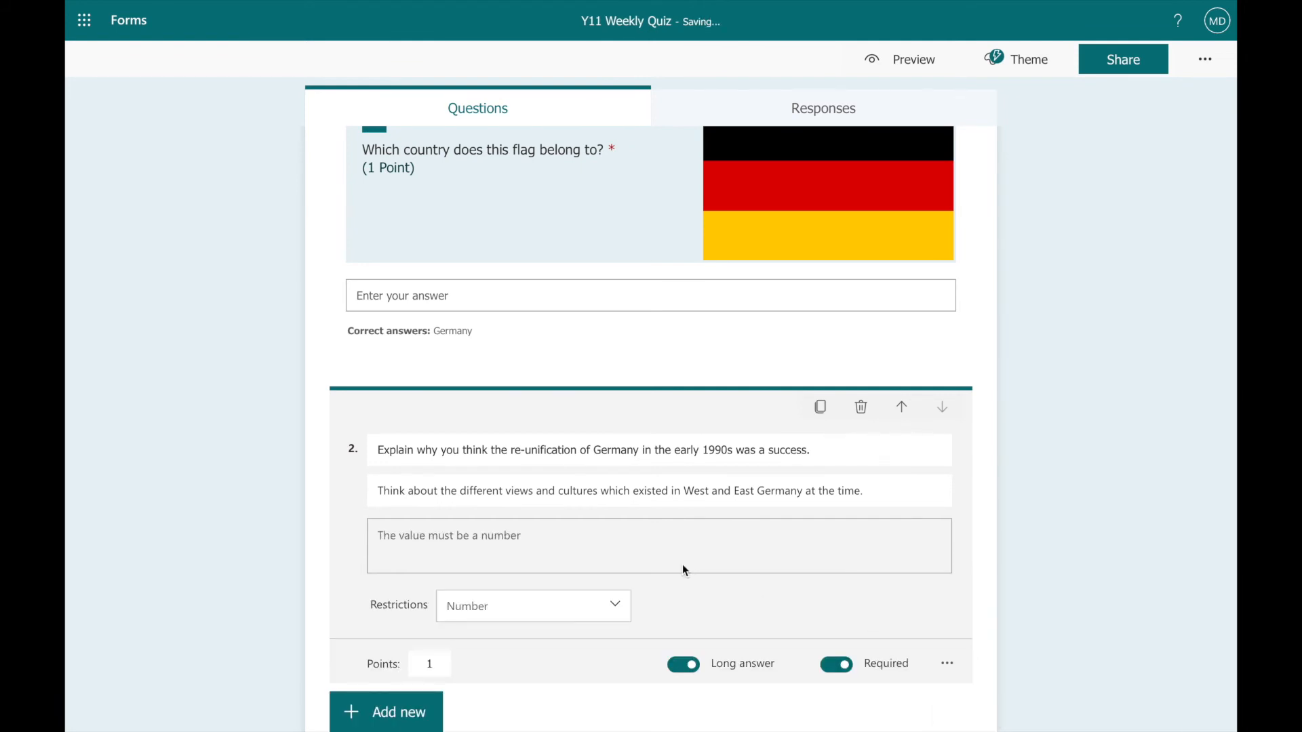
pyautogui.scroll(-1, 683, 567)
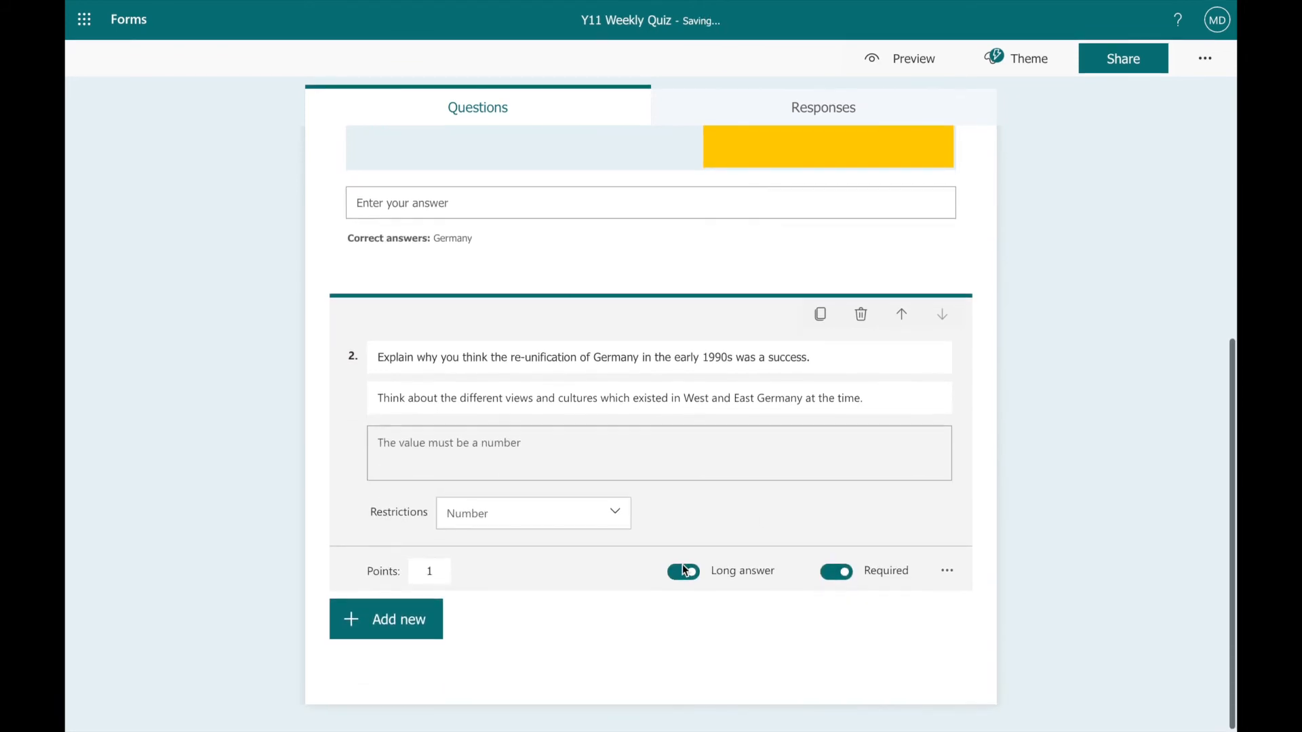
pyautogui.click(614, 521)
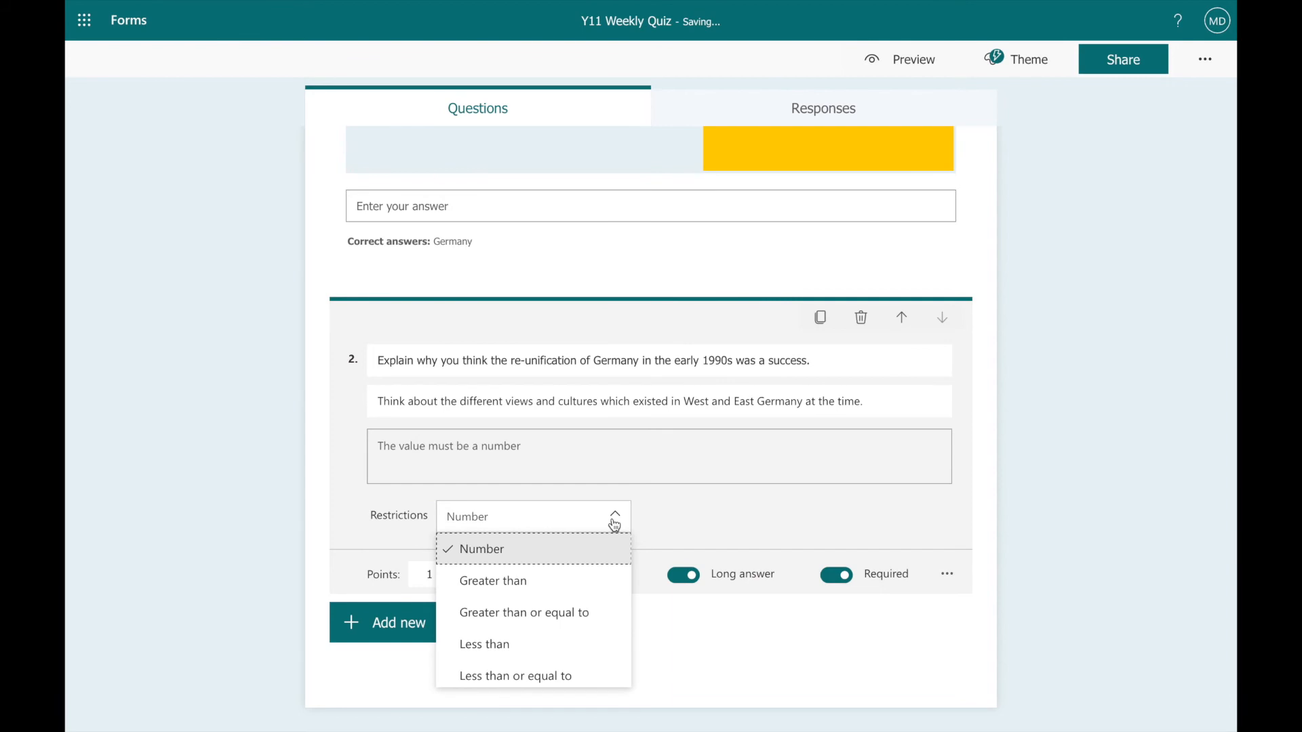
pyautogui.click(705, 517)
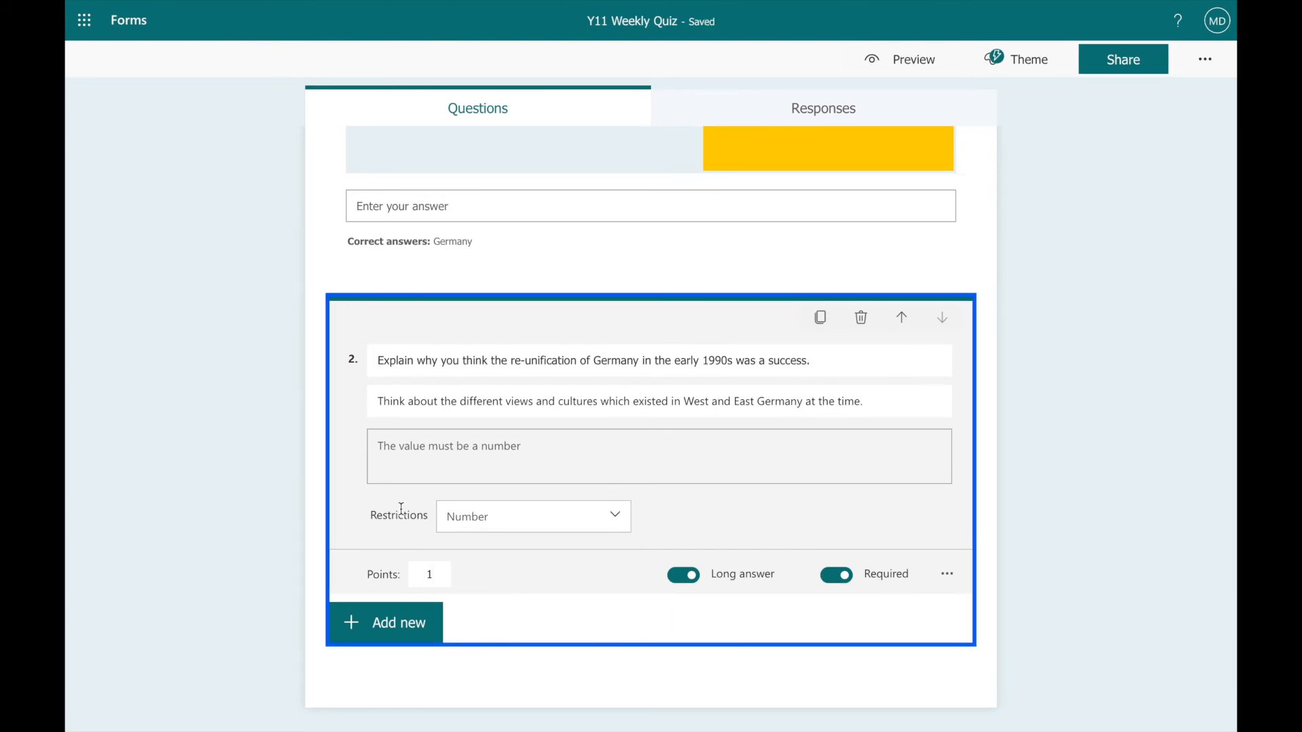
# Remove the answer restriction from question 2.
pyautogui.click(947, 575)
pyautogui.click(961, 630)
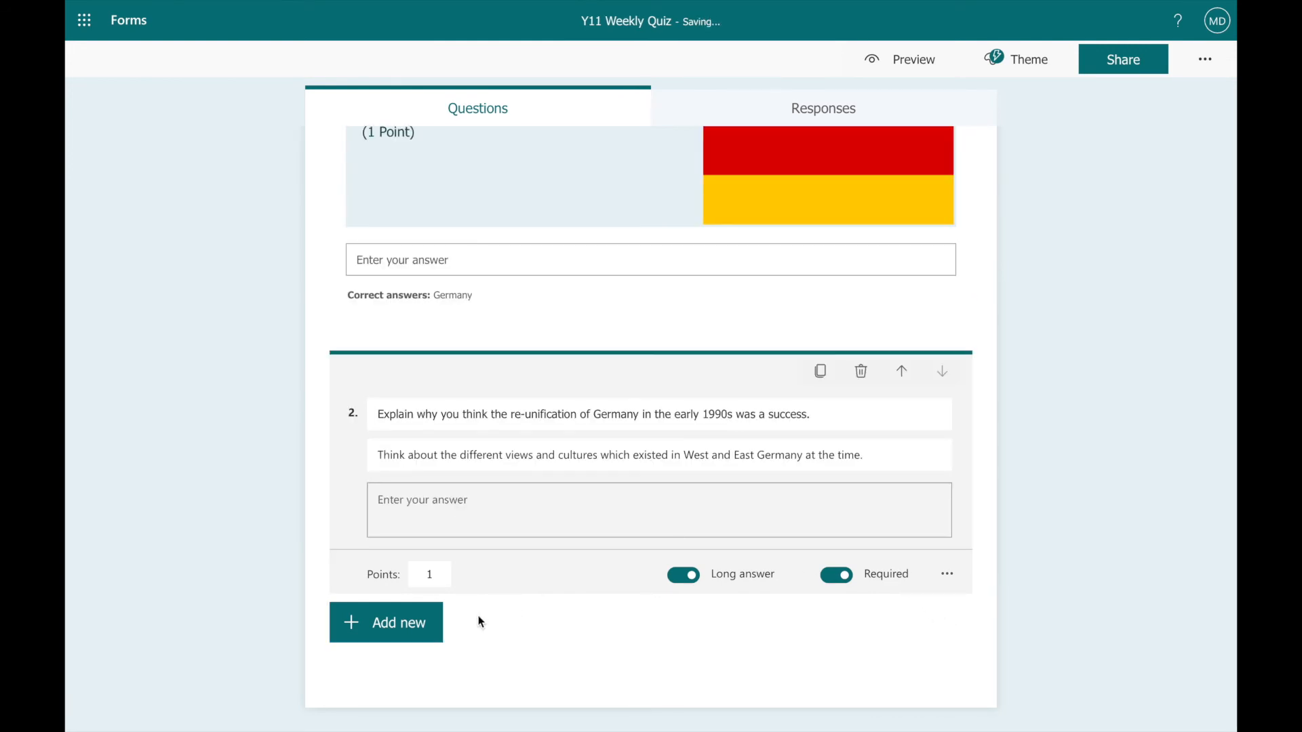
pyautogui.click(497, 641)
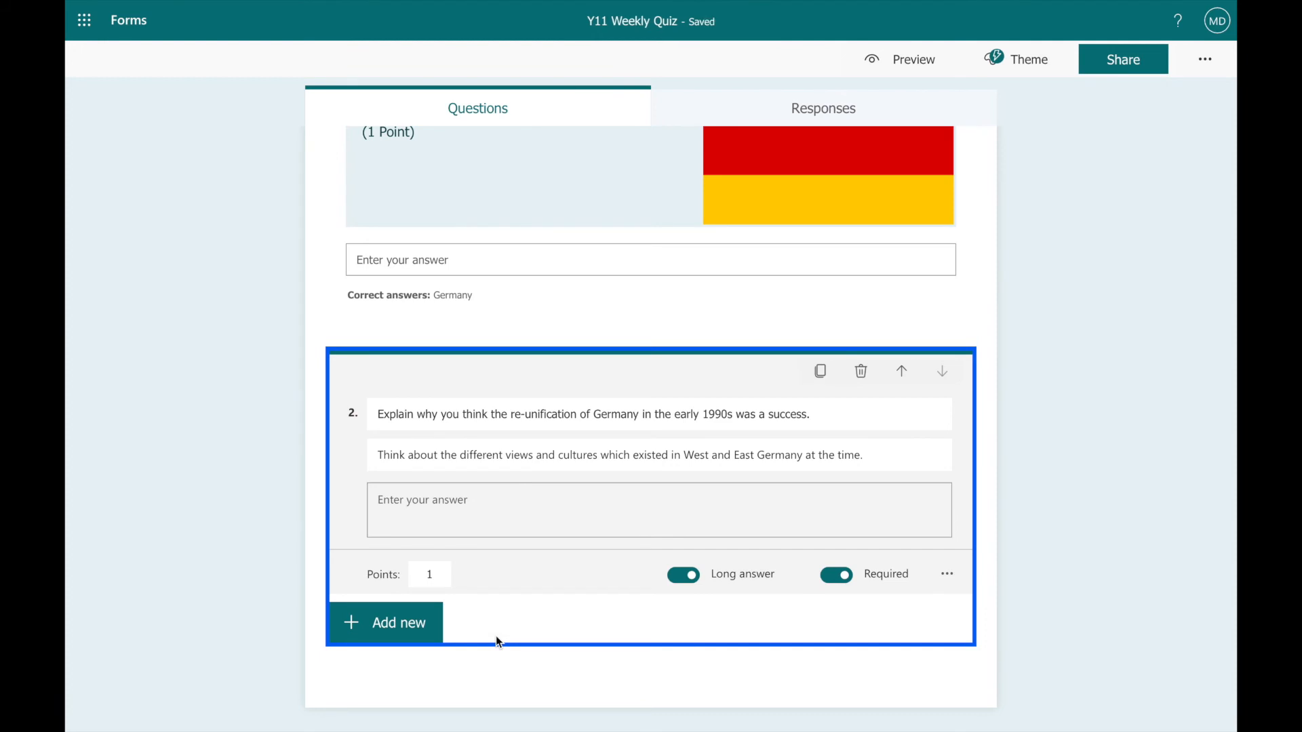
# Turn off showing results automatically in the quiz settings.
pyautogui.scroll(4, 497, 641)
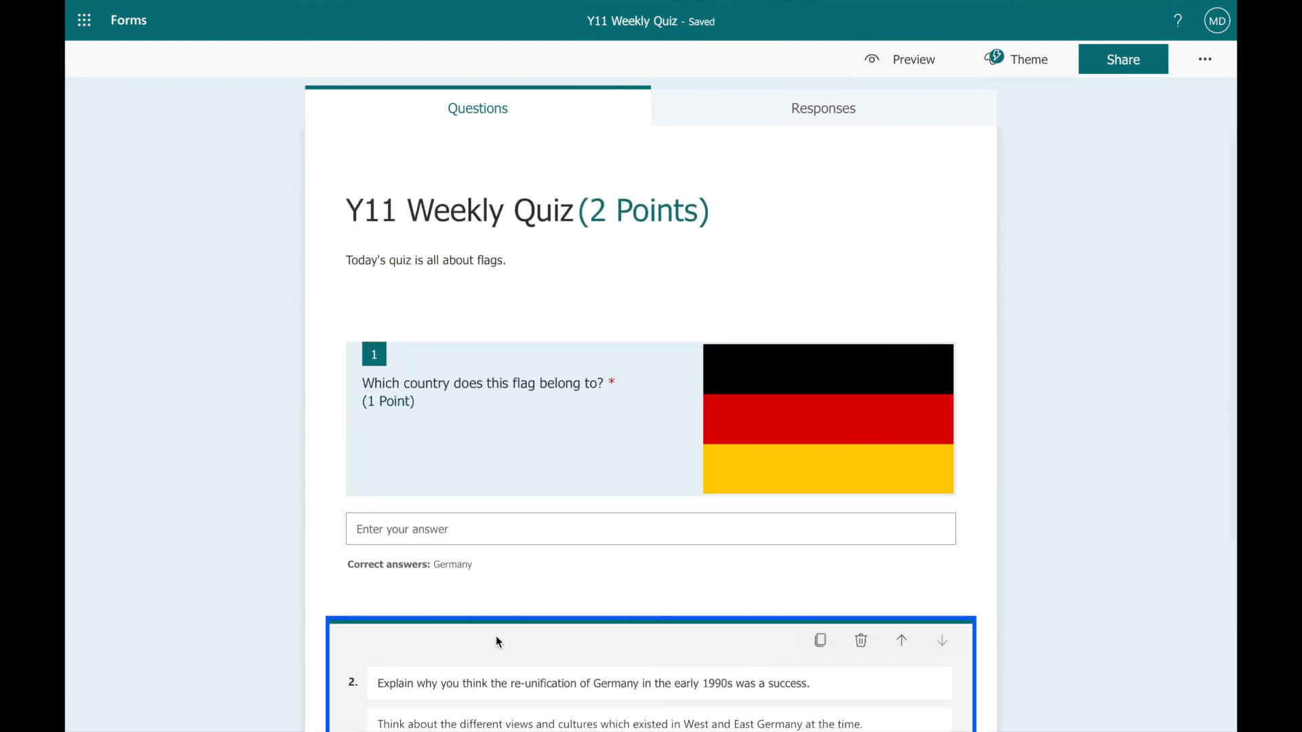
pyautogui.click(1201, 62)
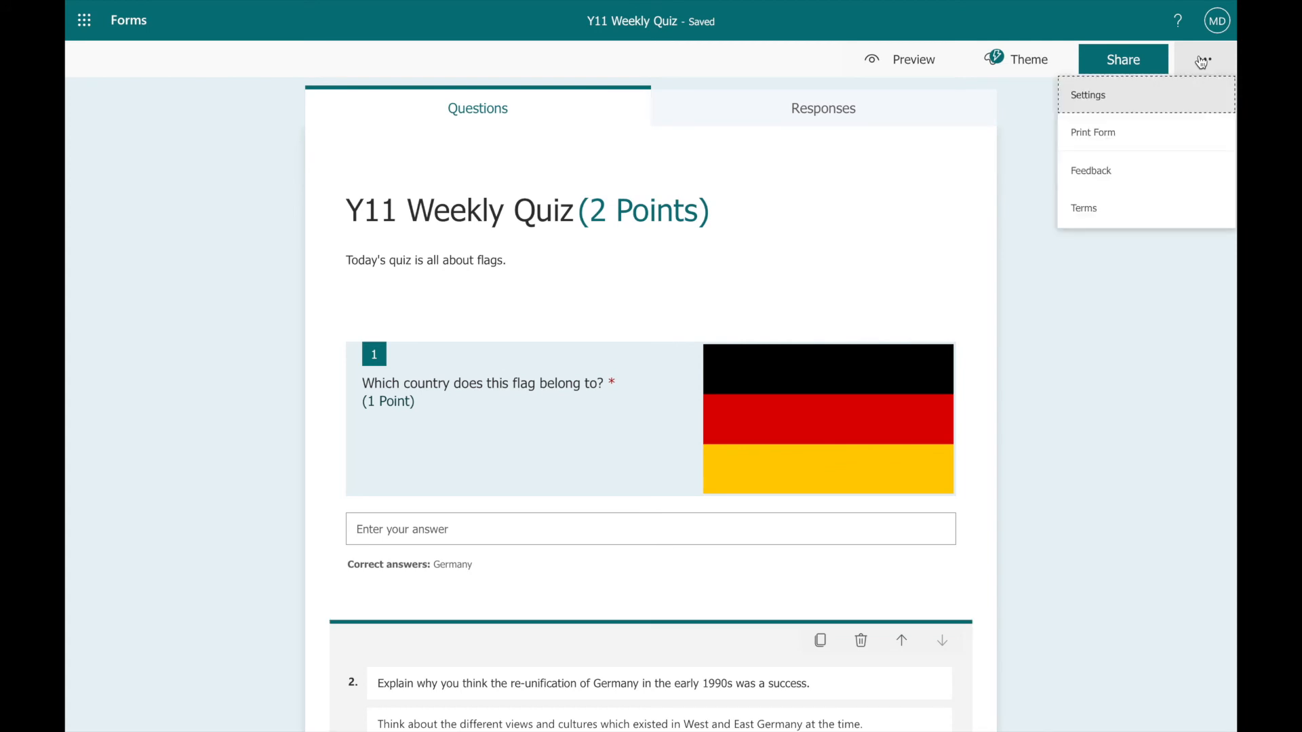
pyautogui.click(1085, 99)
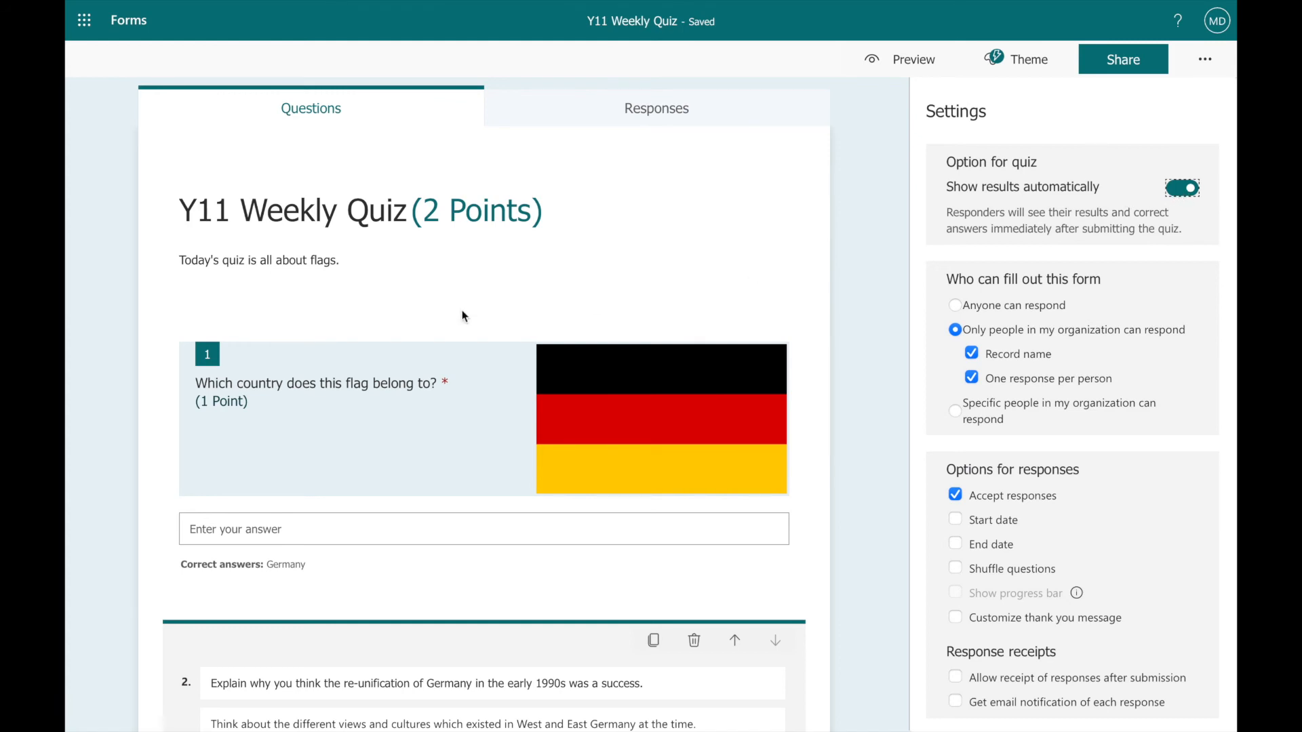
pyautogui.scroll(-2, 461, 316)
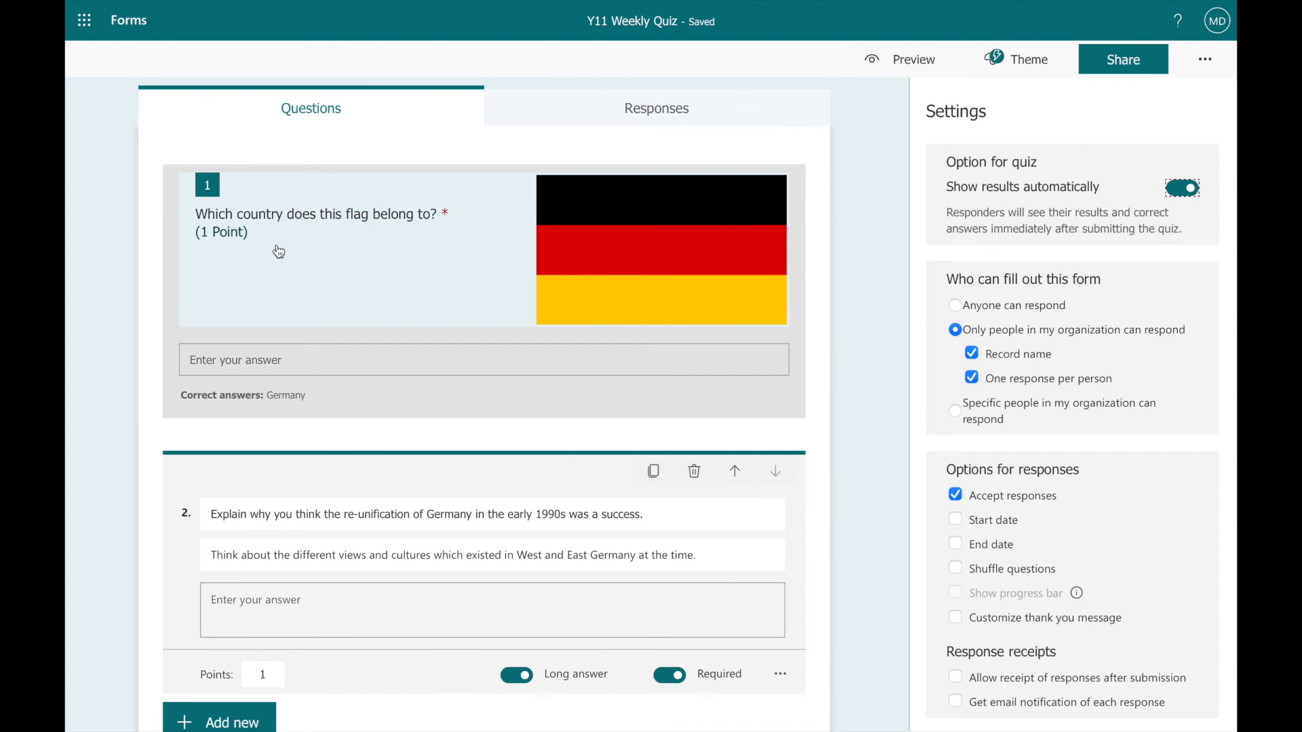
pyautogui.scroll(-1, 278, 251)
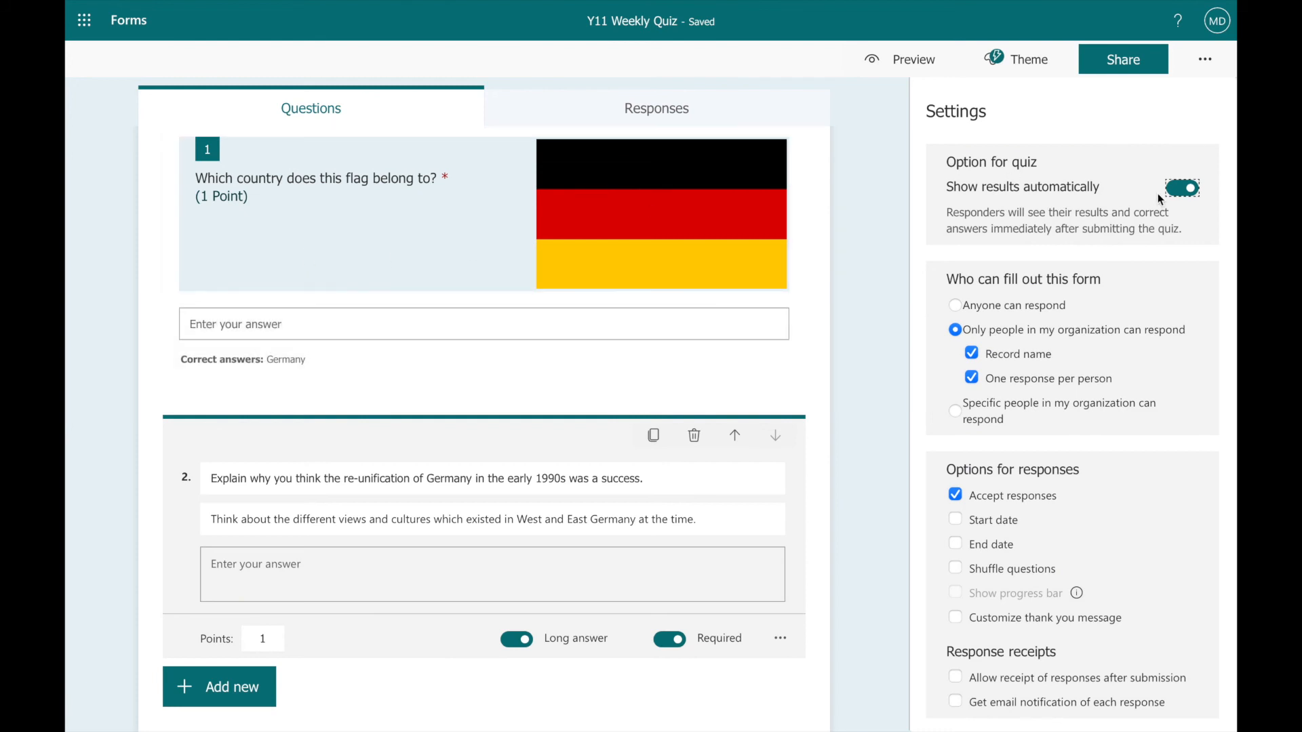
pyautogui.click(1183, 190)
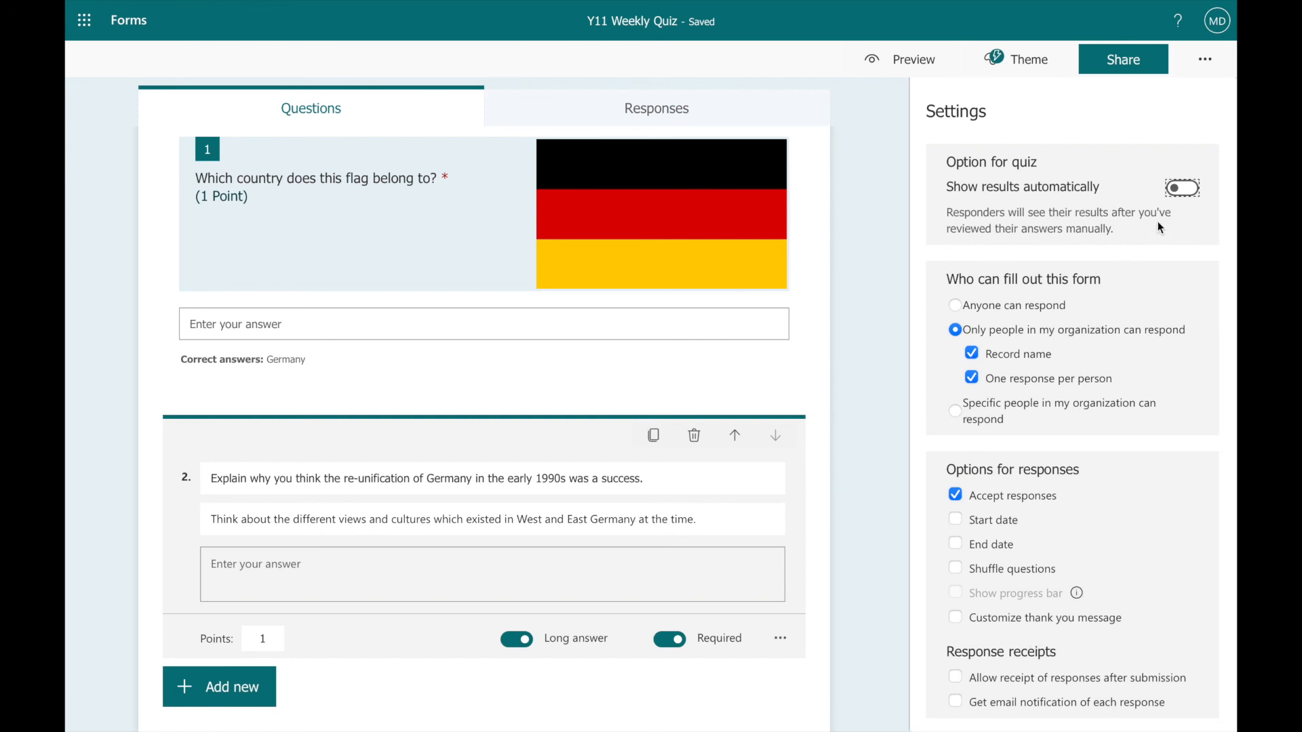
# Open the quiz's options for sending it and collecting responses.
pyautogui.click(1130, 70)
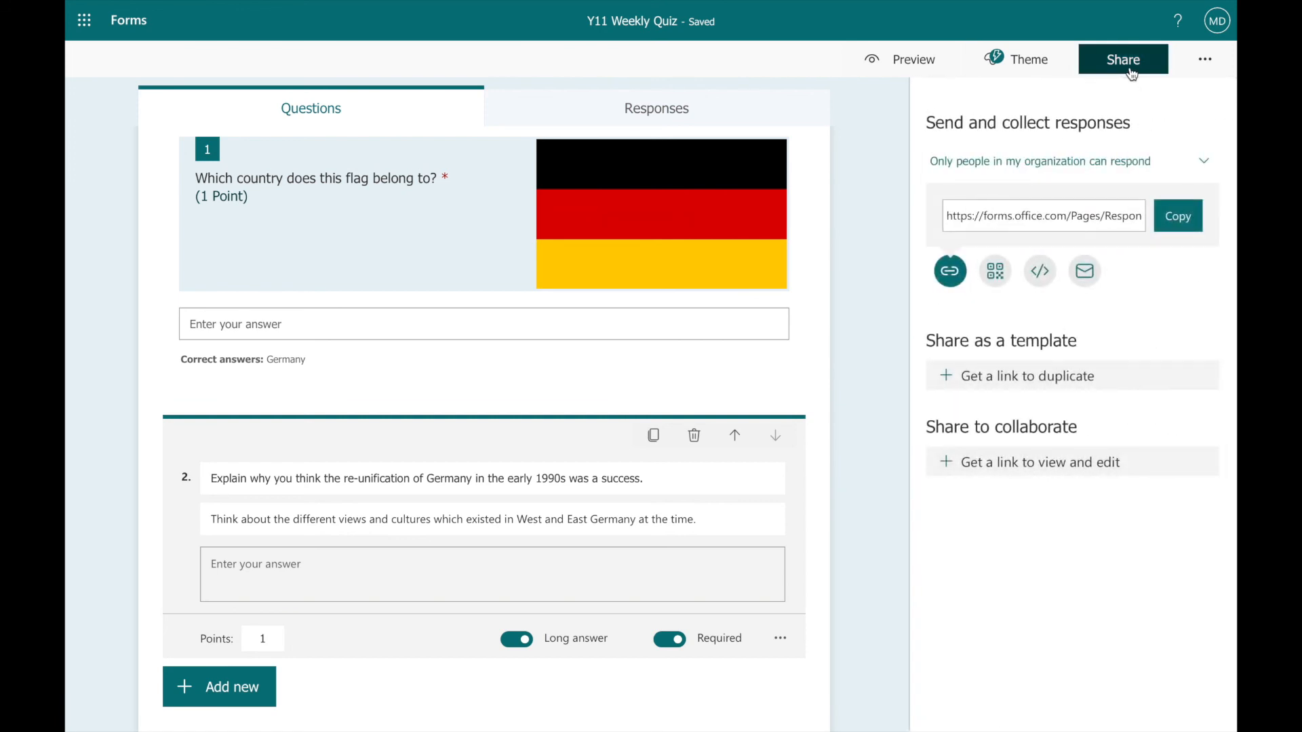